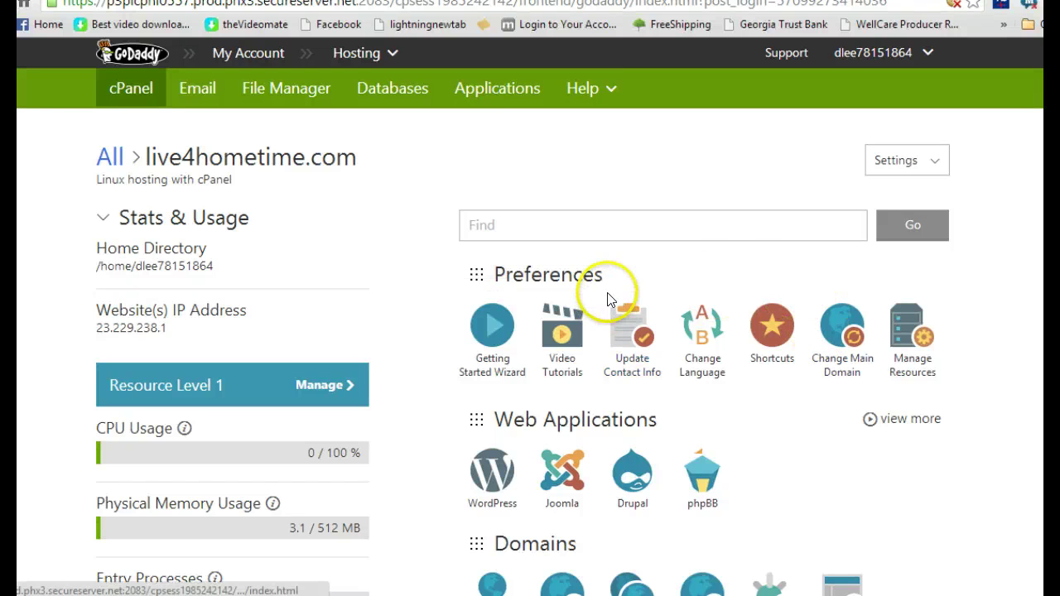
Try the cPanel feature search, then go to My Account through the top breadcrumb
{"action": "left_click", "coordinate": [723, 230]}
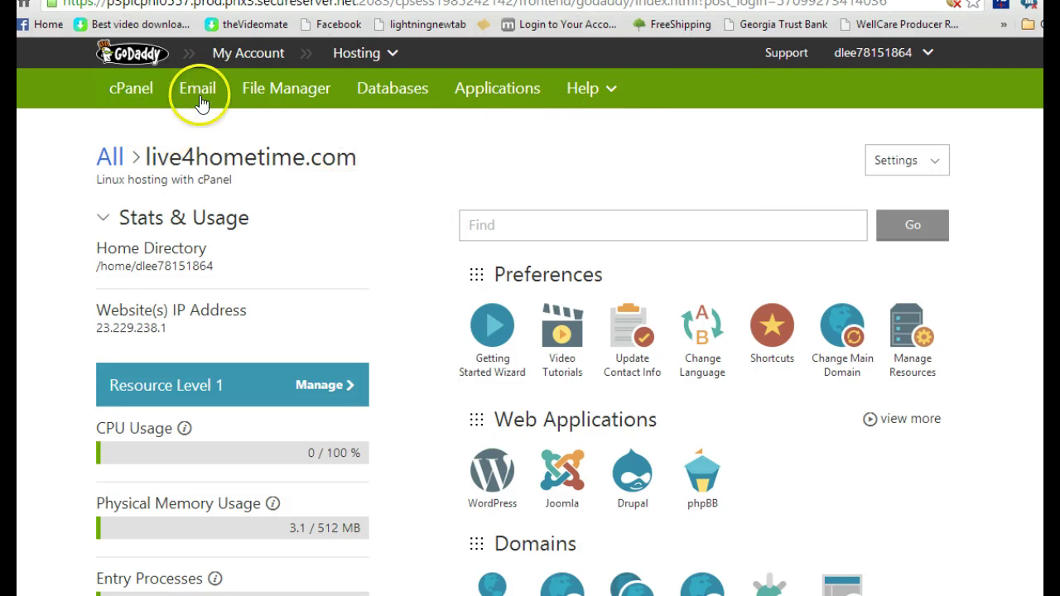
{"action": "left_click", "coordinate": [130, 87]}
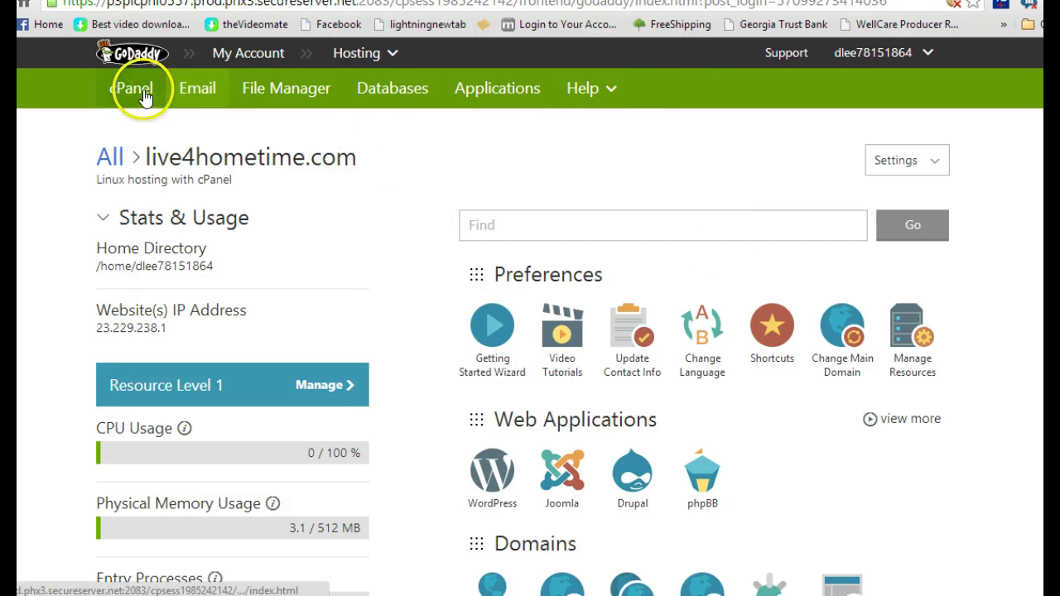
Choose Manage Hosting from the My Account menu to list the live4hometime.com hosting account
{"action": "left_click", "coordinate": [240, 54]}
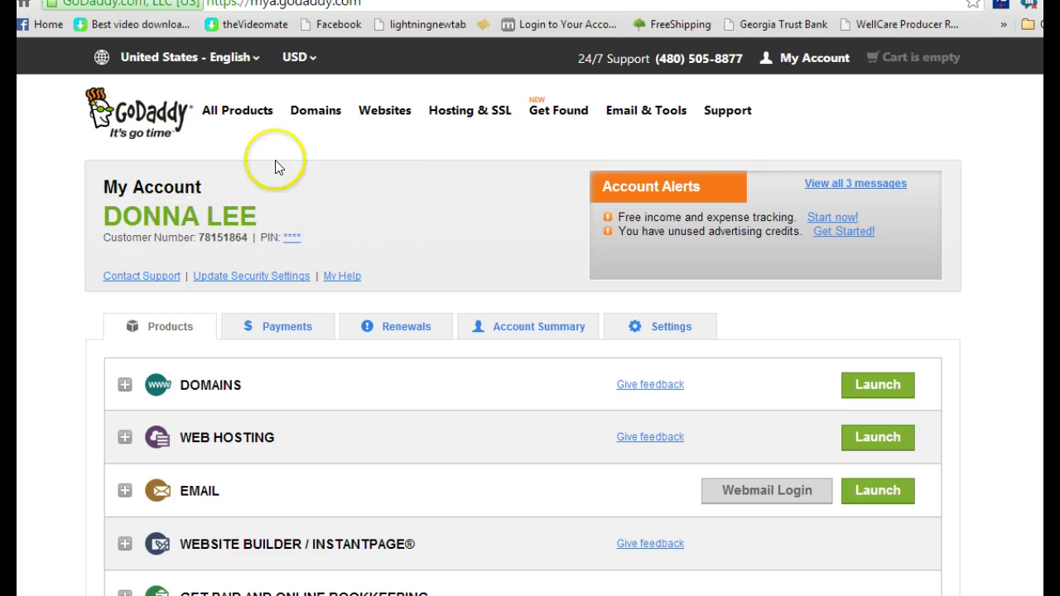
{"action": "left_click", "coordinate": [799, 66]}
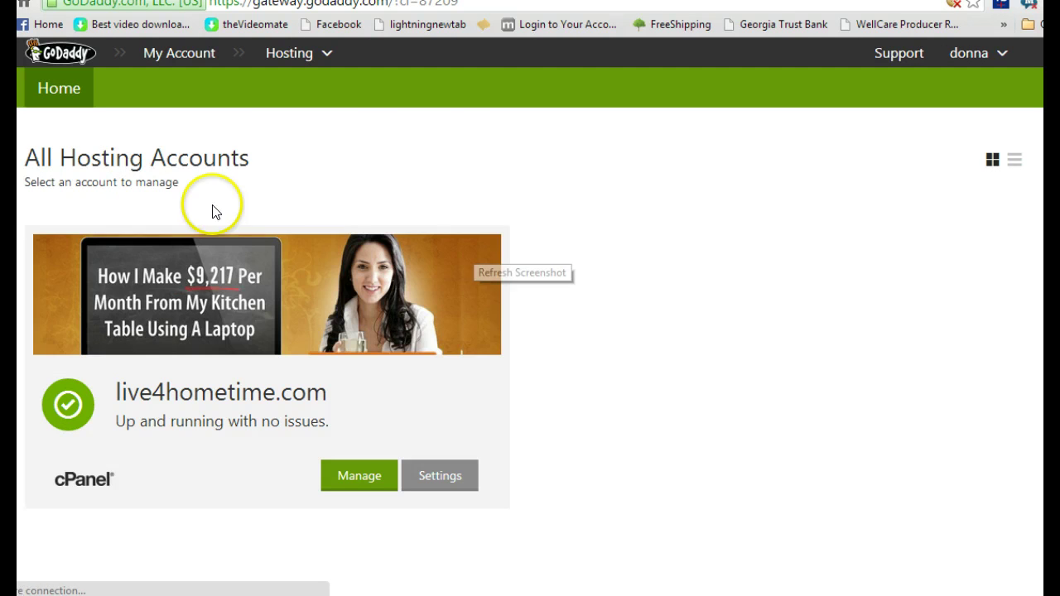
{"action": "left_click", "coordinate": [678, 231]}
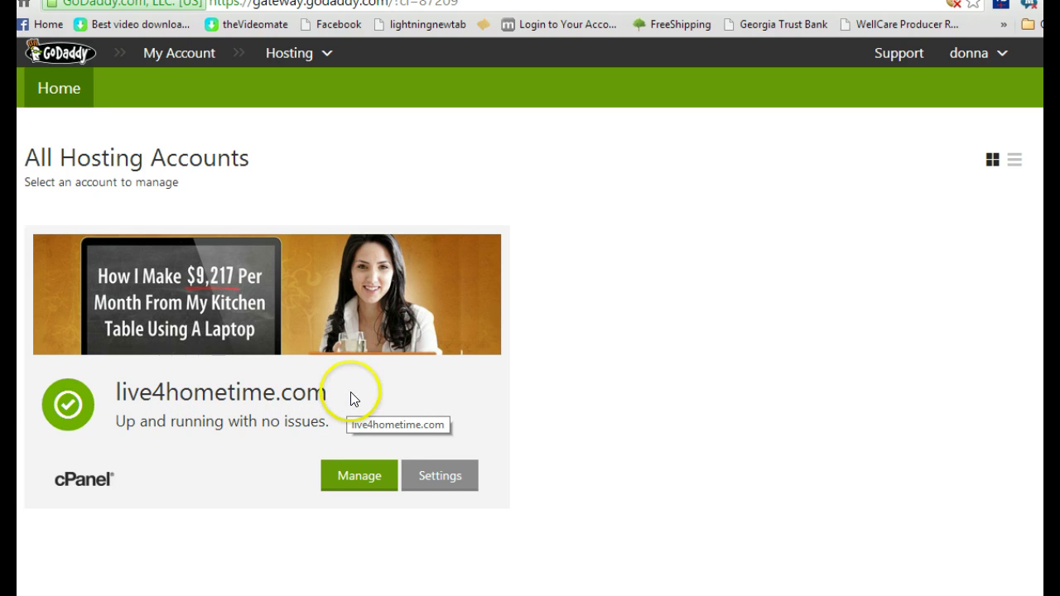
Open the live4hometime.com control panel and scroll down to its Files tools
{"action": "left_click", "coordinate": [360, 485]}
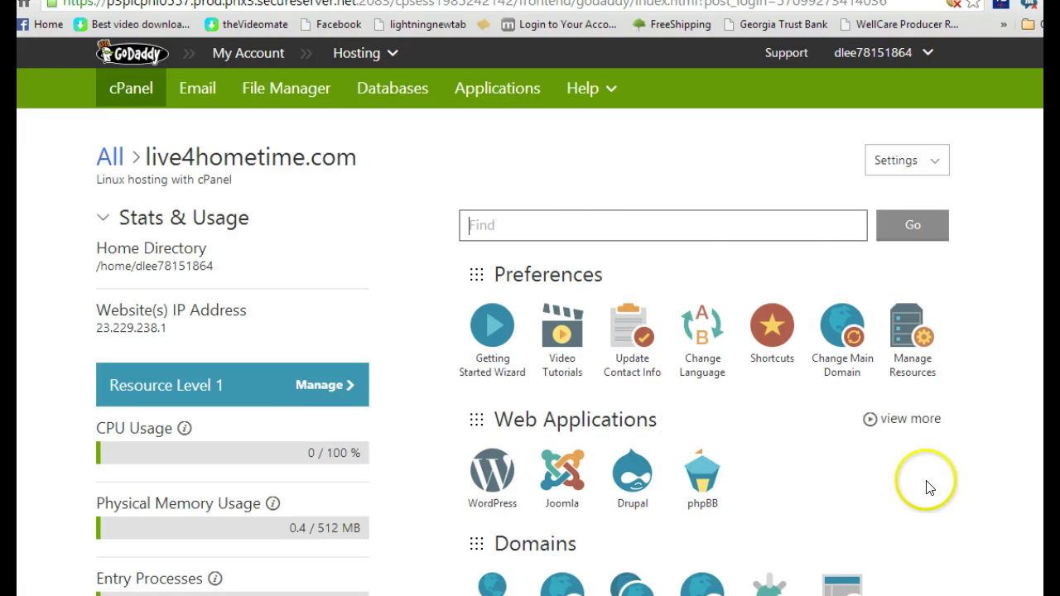
{"action": "scroll", "coordinate": [930, 488], "scroll_direction": "down", "scroll_amount": 2}
{"action": "scroll", "coordinate": [957, 461], "scroll_direction": "down", "scroll_amount": 1}
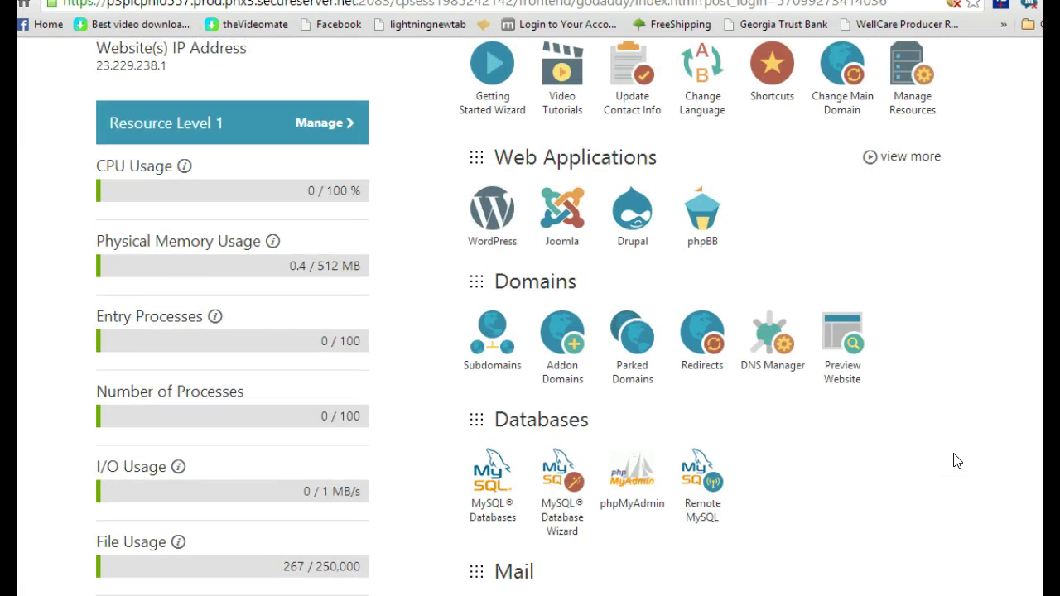
{"action": "scroll", "coordinate": [956, 461], "scroll_direction": "down", "scroll_amount": 1}
{"action": "scroll", "coordinate": [956, 461], "scroll_direction": "down", "scroll_amount": 1}
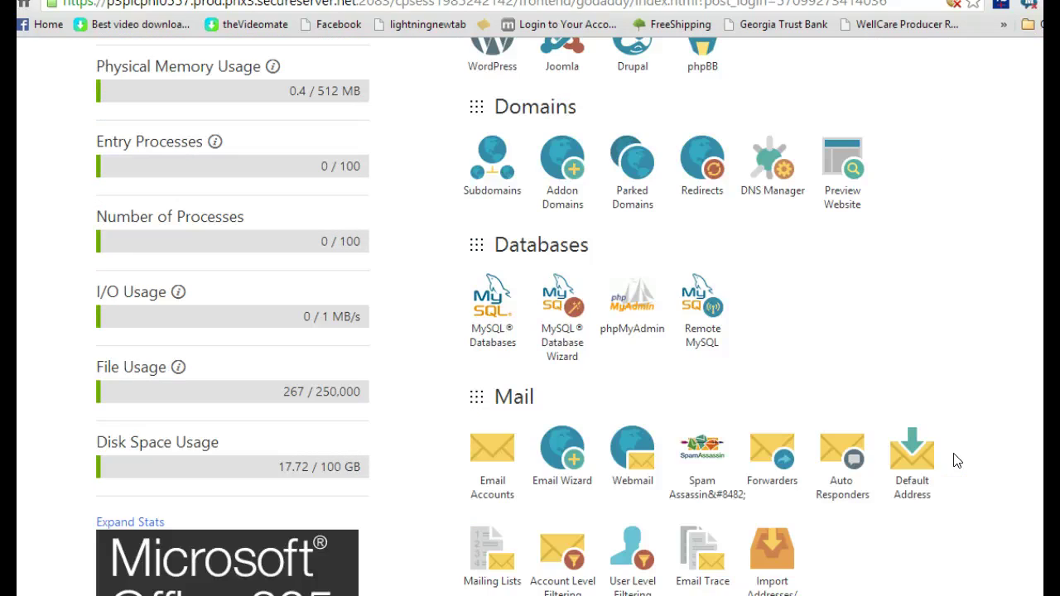
{"action": "scroll", "coordinate": [956, 462], "scroll_direction": "down", "scroll_amount": 2}
{"action": "scroll", "coordinate": [956, 461], "scroll_direction": "up", "scroll_amount": 1}
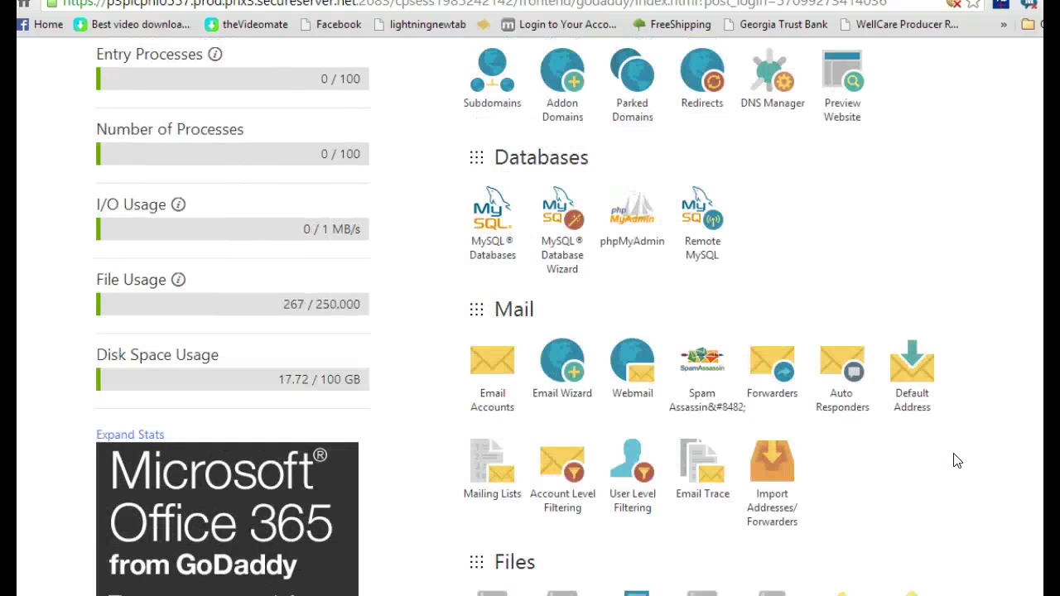
{"action": "scroll", "coordinate": [956, 461], "scroll_direction": "up", "scroll_amount": 3}
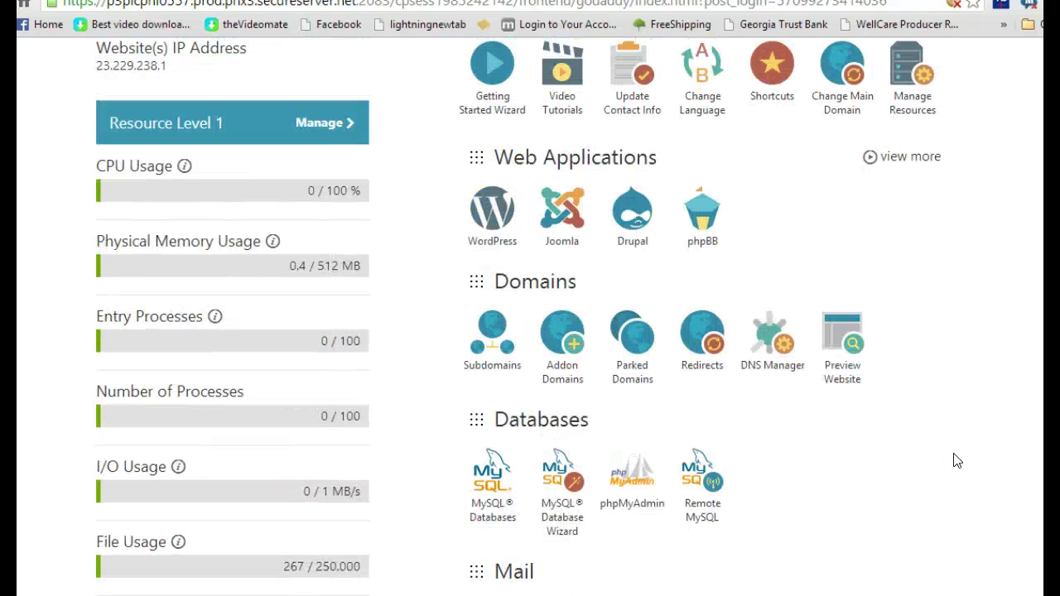
{"action": "scroll", "coordinate": [956, 461], "scroll_direction": "up", "scroll_amount": 1}
{"action": "scroll", "coordinate": [956, 461], "scroll_direction": "down", "scroll_amount": 5}
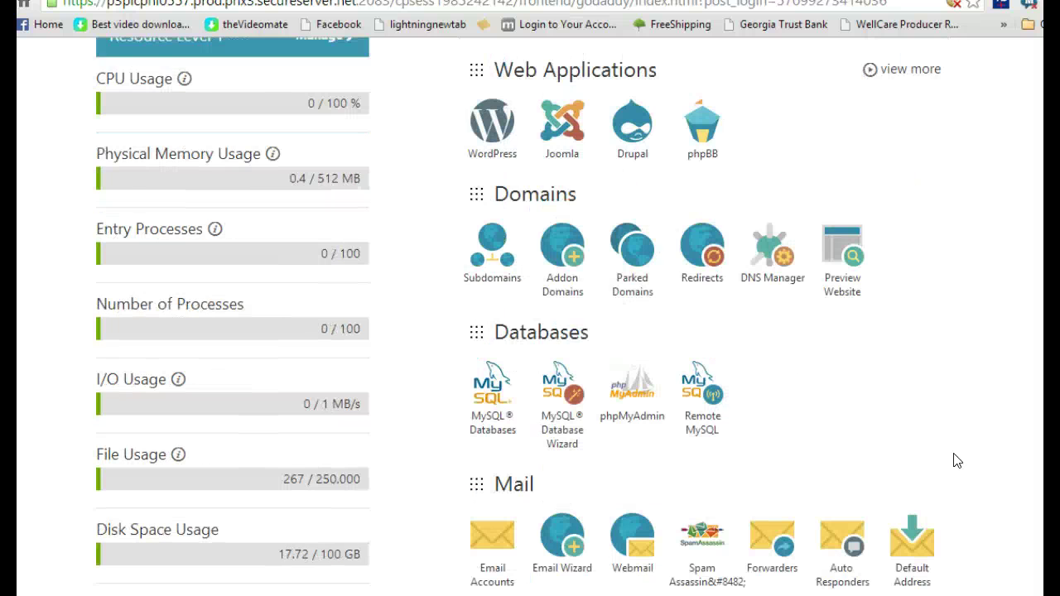
{"action": "scroll", "coordinate": [956, 461], "scroll_direction": "down", "scroll_amount": 2}
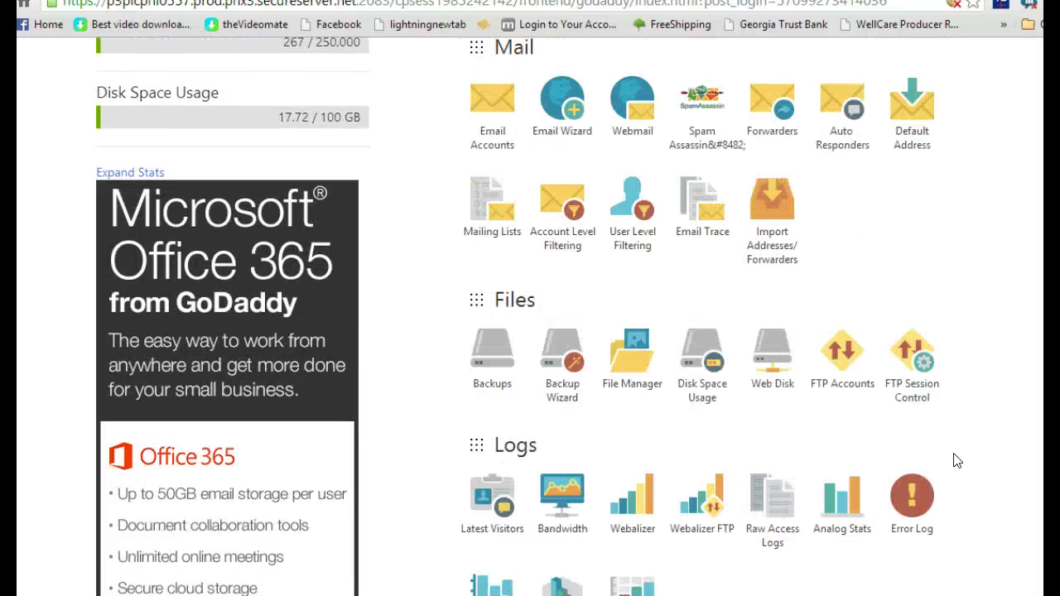
{"action": "scroll", "coordinate": [956, 462], "scroll_direction": "down", "scroll_amount": 1}
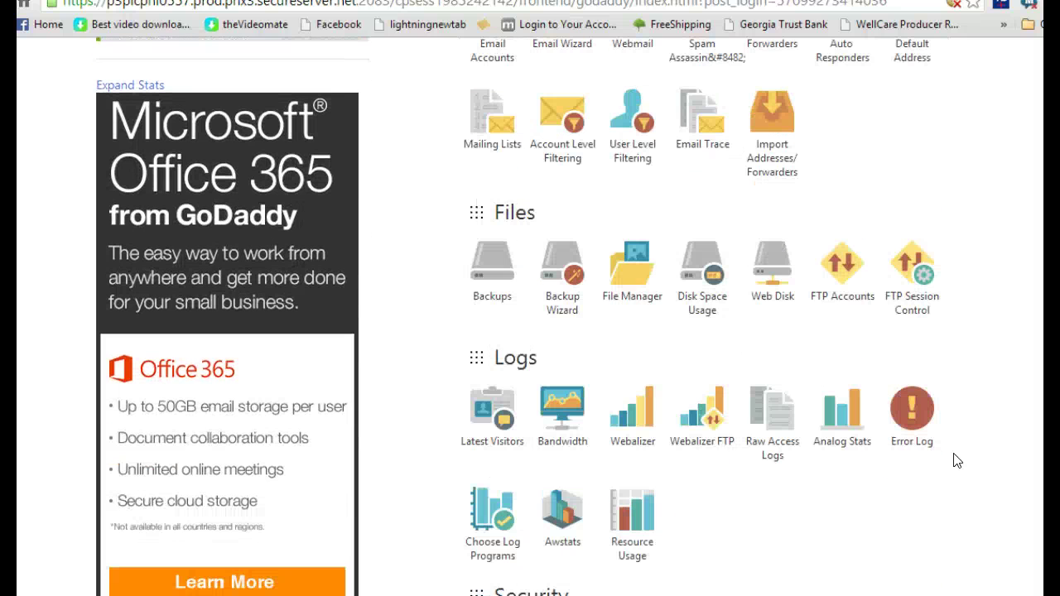
Launch File Manager with Web Root (public_html/www) selected
{"action": "left_click", "coordinate": [637, 280]}
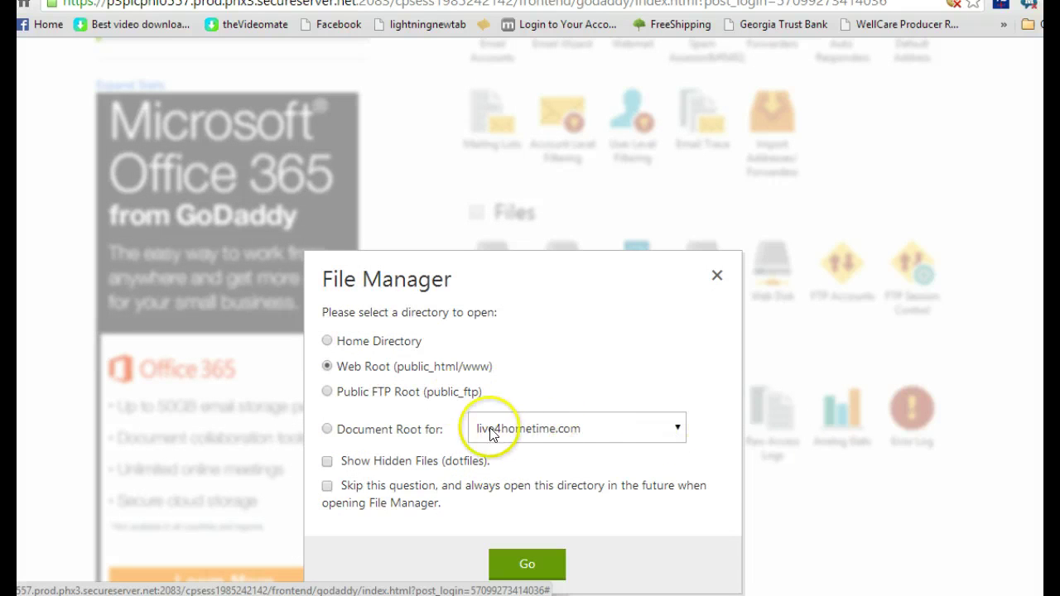
{"action": "left_click", "coordinate": [523, 568]}
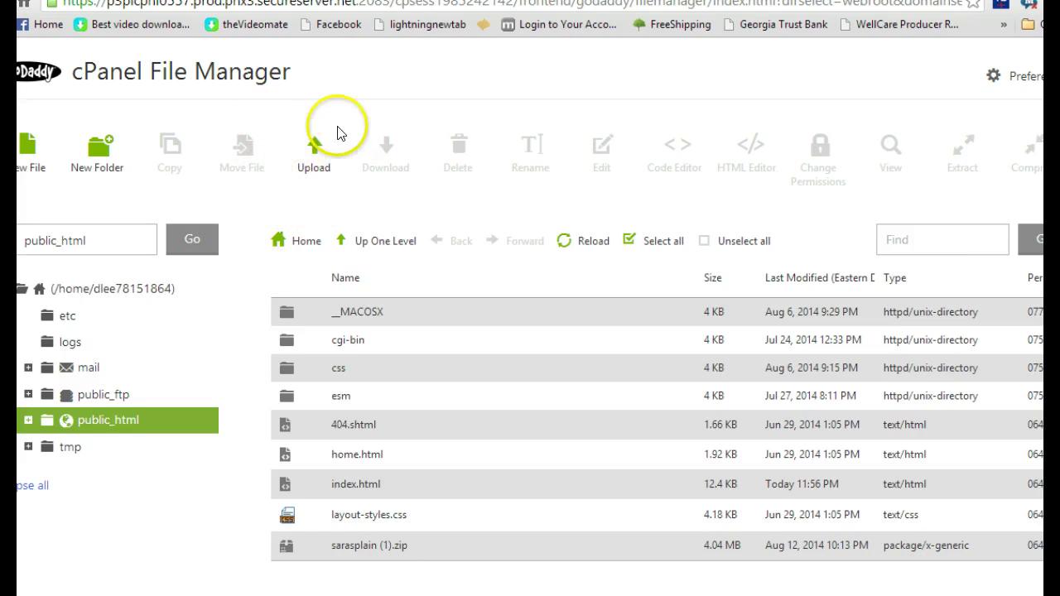
Expand the public_html tree node and scroll the file list to index.html
{"action": "left_click", "coordinate": [324, 174]}
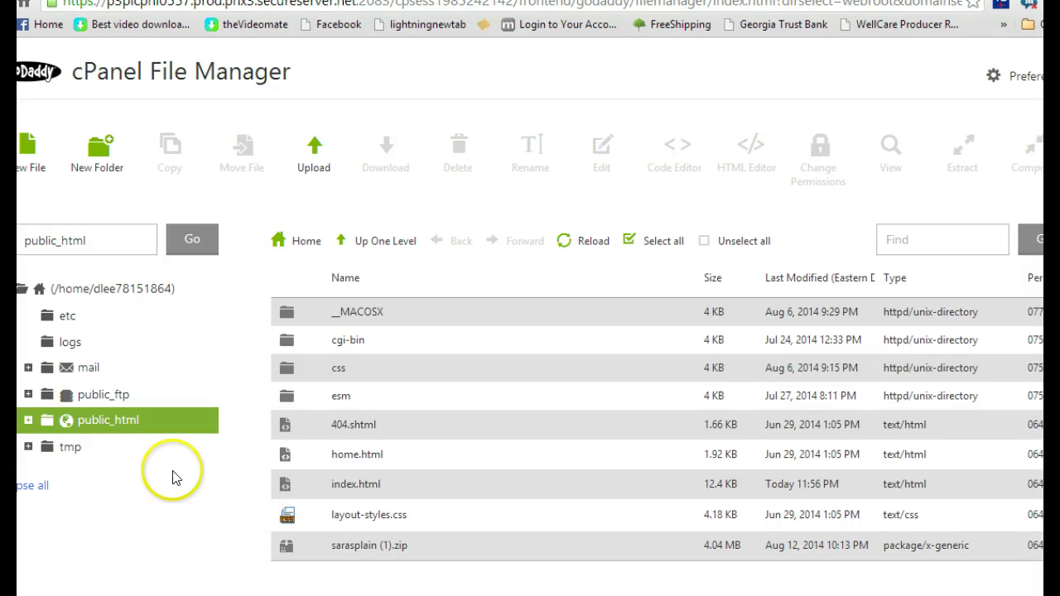
{"action": "left_click", "coordinate": [28, 419]}
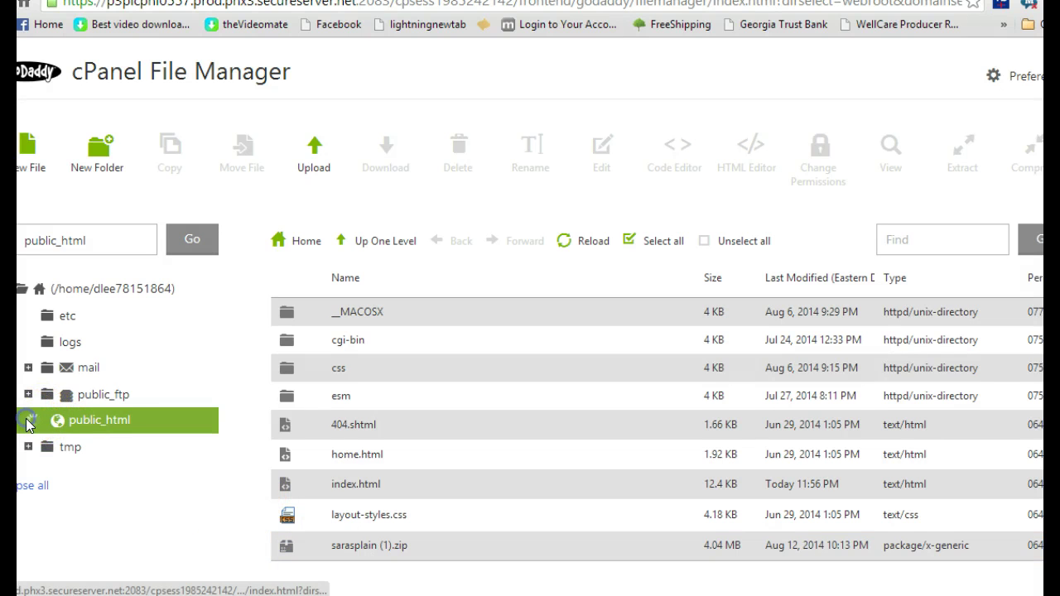
{"action": "scroll", "coordinate": [160, 489], "scroll_direction": "down", "scroll_amount": 1}
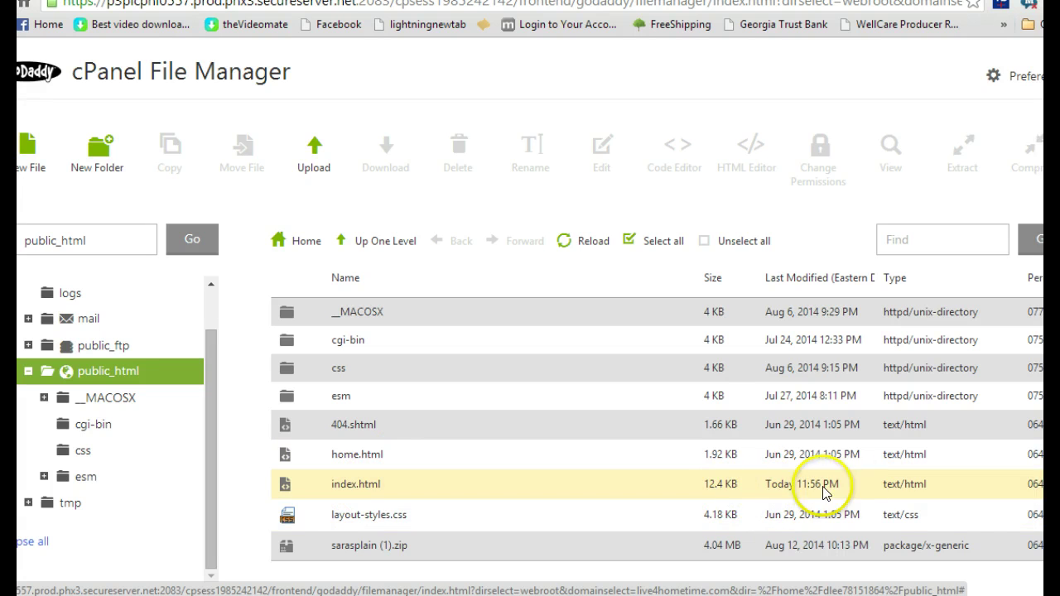
{"action": "right_click", "coordinate": [349, 492]}
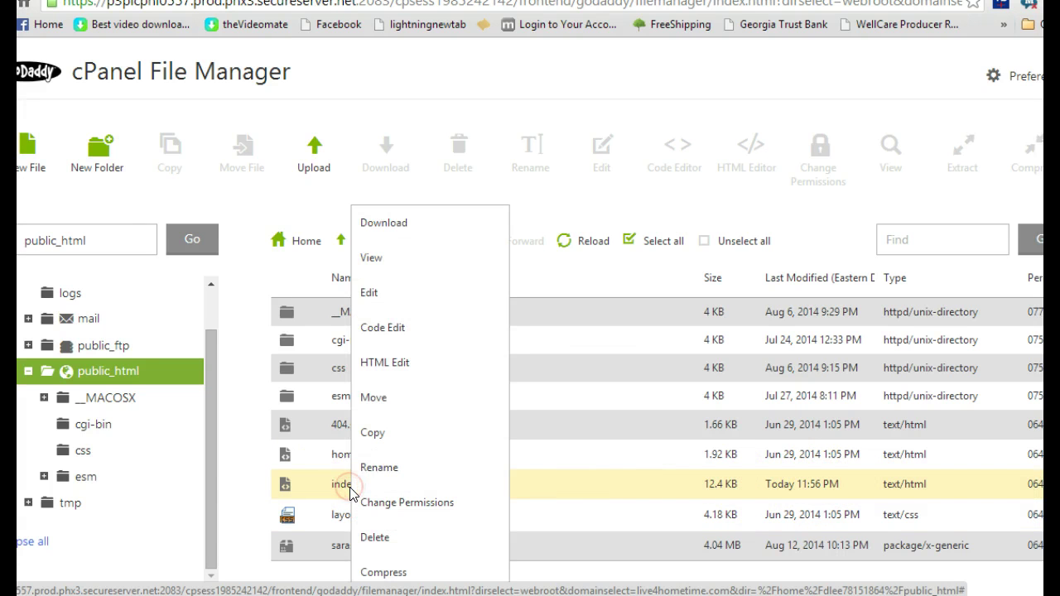
{"action": "left_click", "coordinate": [370, 372]}
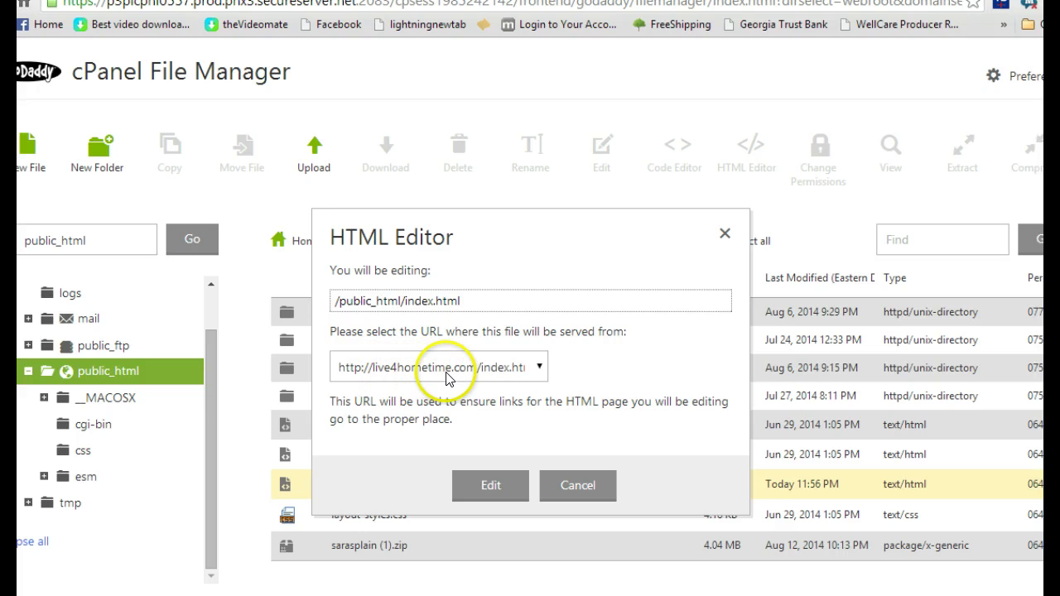
{"action": "left_click", "coordinate": [539, 368]}
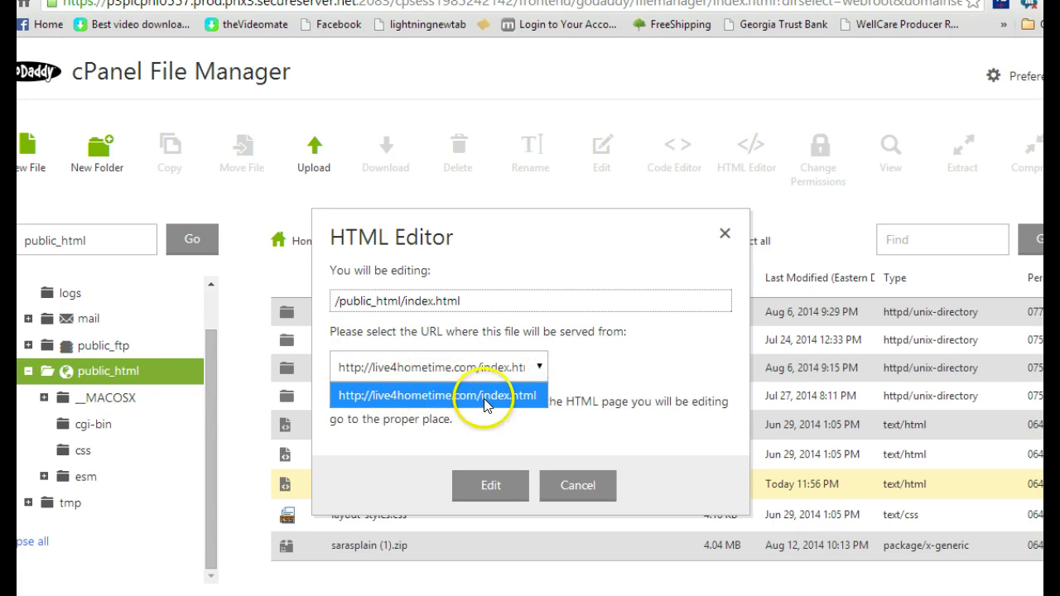
{"action": "left_click", "coordinate": [579, 365]}
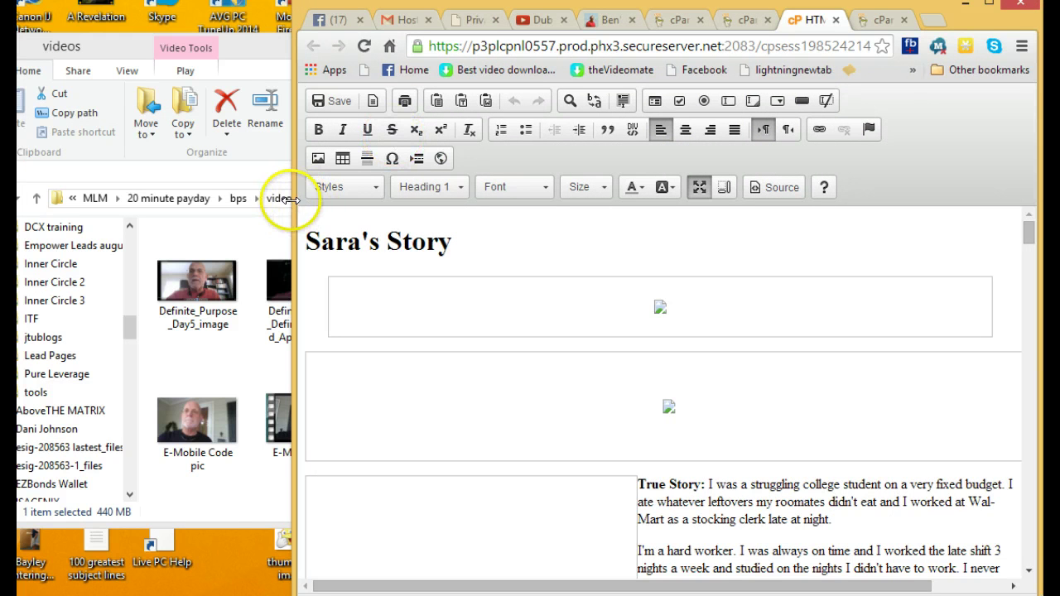
Widen the browser window to full screen so the Sara's Story page fills it
{"action": "left_click_drag", "start_coordinate": [296, 199], "coordinate": [0, 184]}
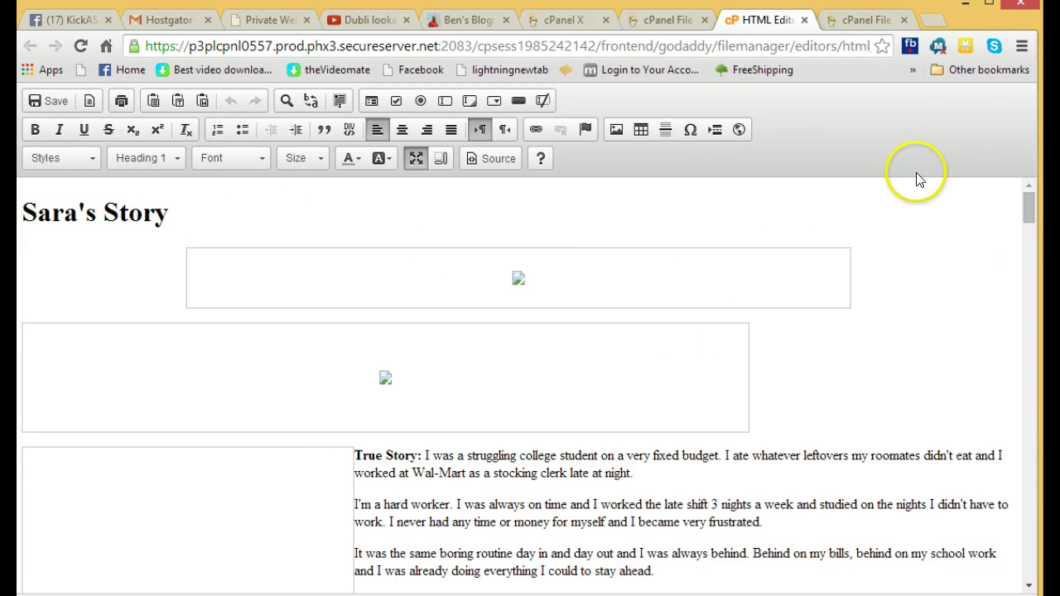
Use the browser's find bar to search for the story's recurring first name, highlighting all 20 matches
{"action": "left_click", "coordinate": [1021, 52]}
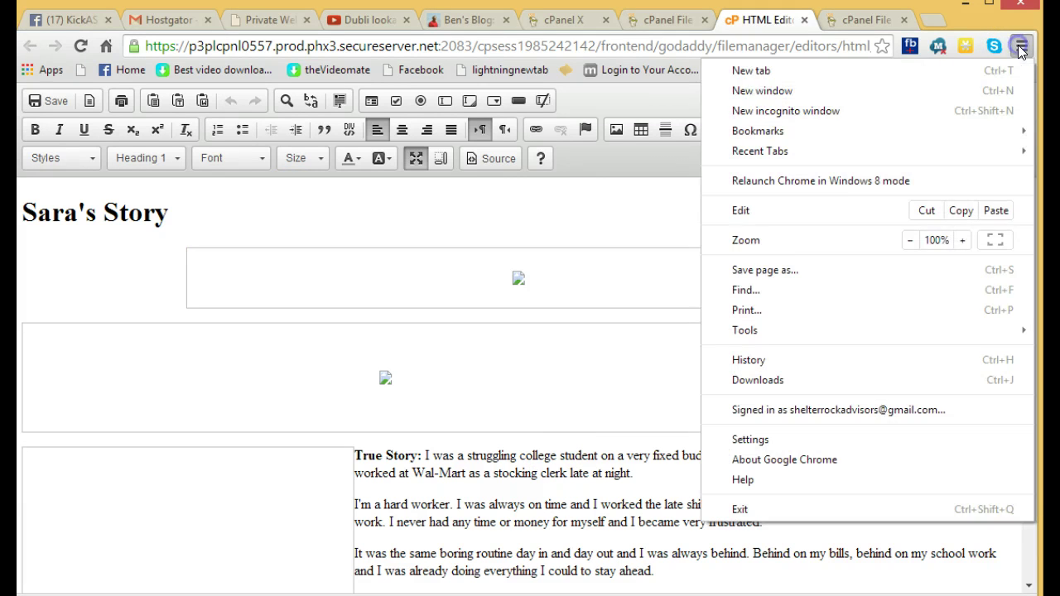
{"action": "left_click", "coordinate": [743, 289]}
{"action": "left_click", "coordinate": [760, 97]}
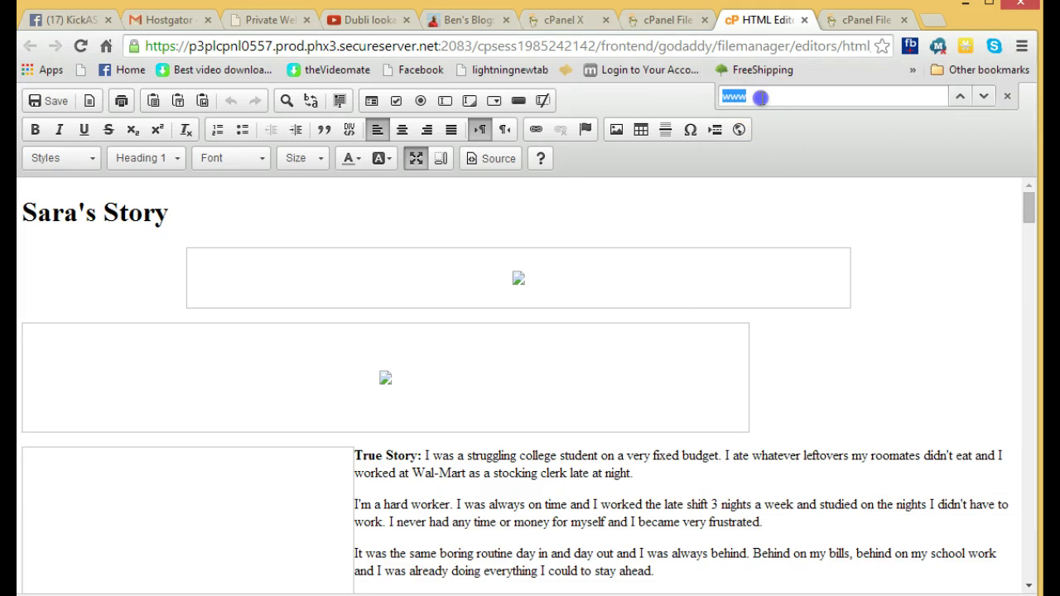
{"action": "left_click_drag", "start_coordinate": [760, 96], "coordinate": [710, 110]}
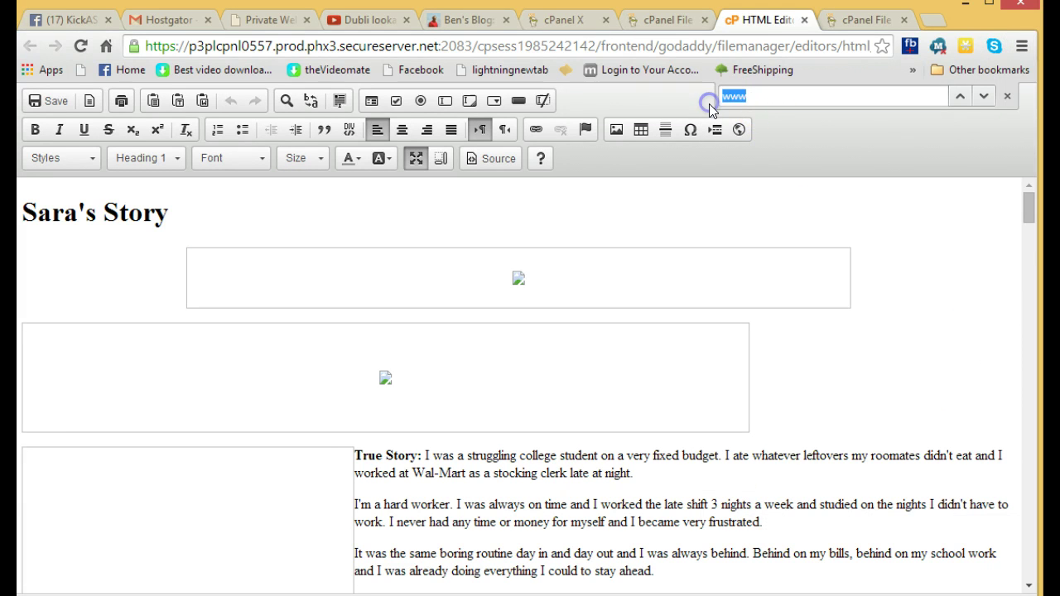
{"action": "type", "text": "dan"}
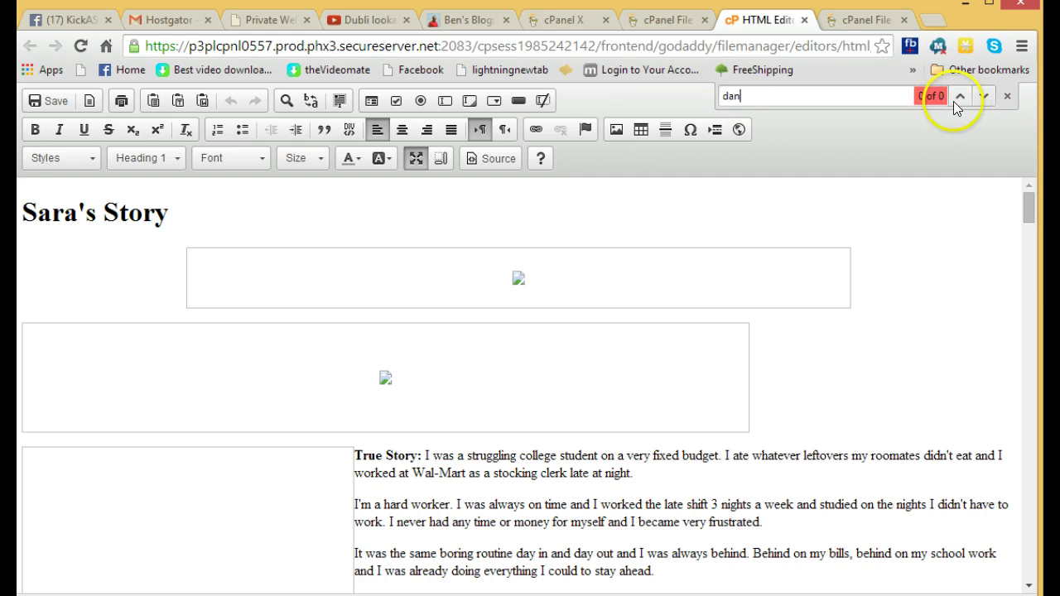
{"action": "left_click", "coordinate": [744, 96]}
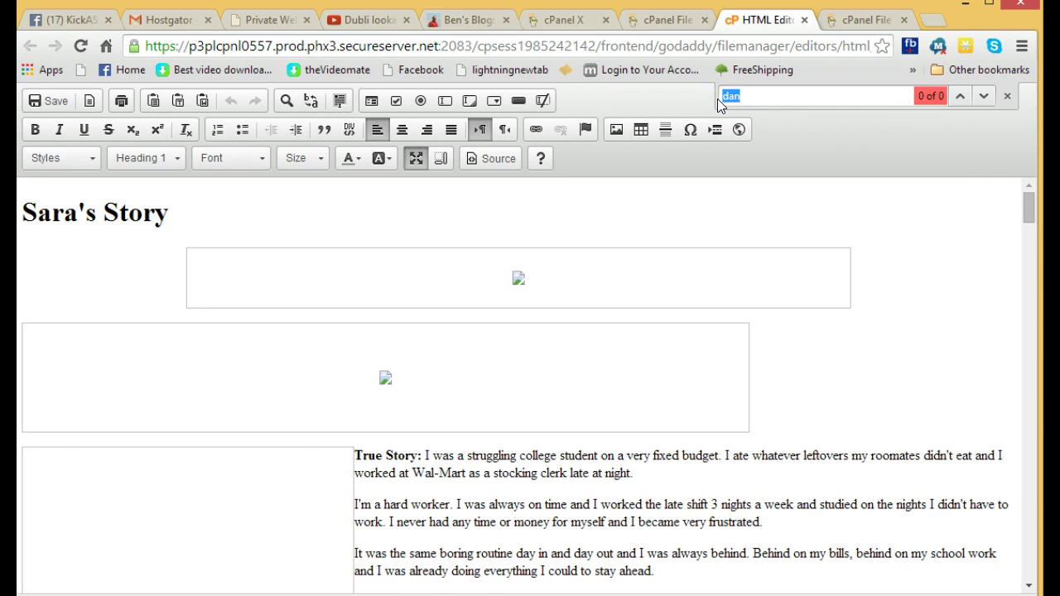
{"action": "type", "text": "jonath"}
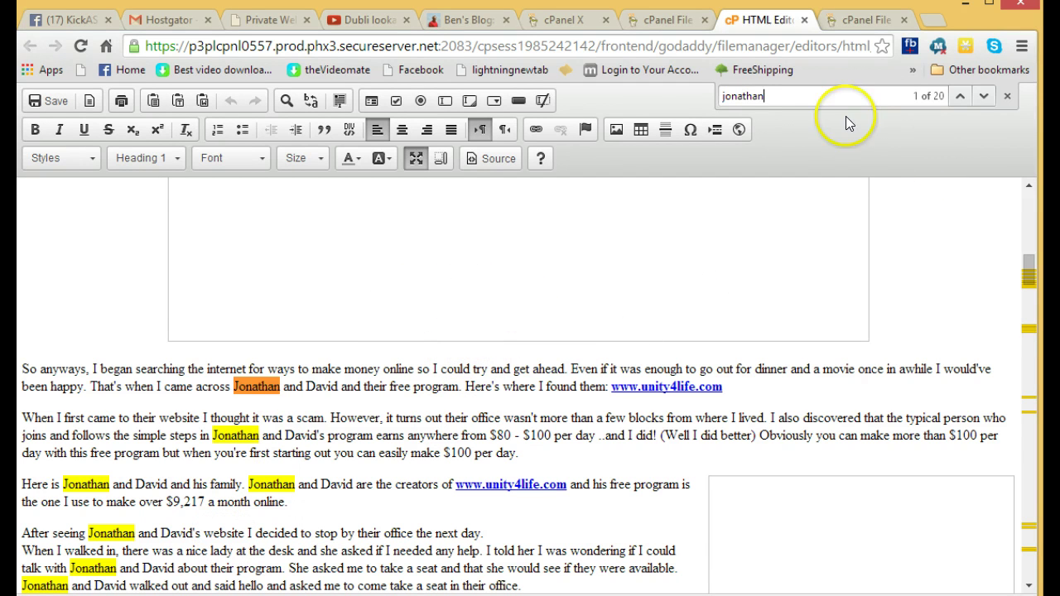
{"action": "left_click_drag", "start_coordinate": [775, 96], "coordinate": [687, 100]}
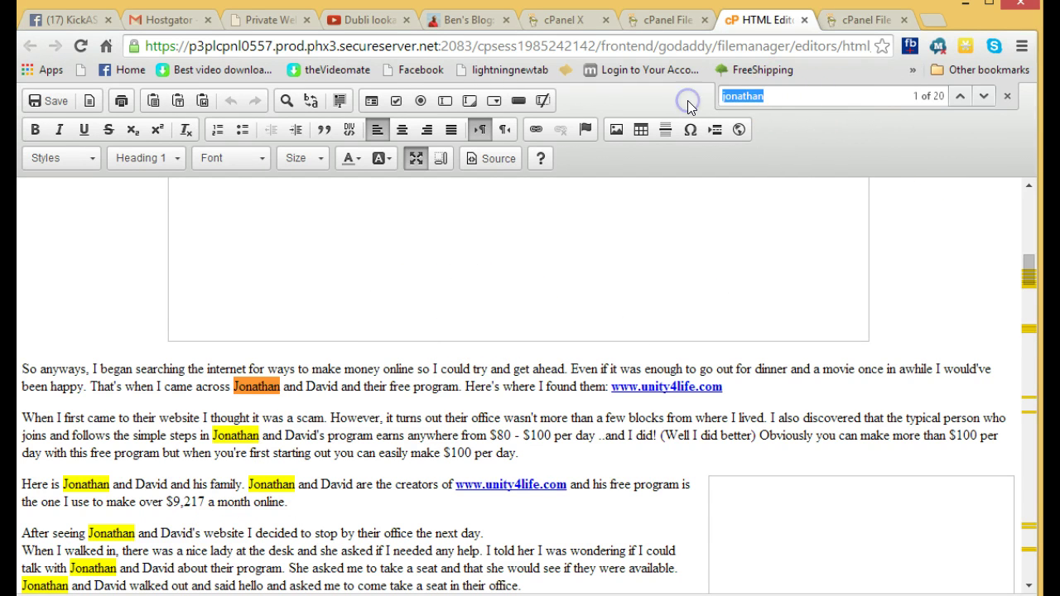
{"action": "type", "text": "www"}
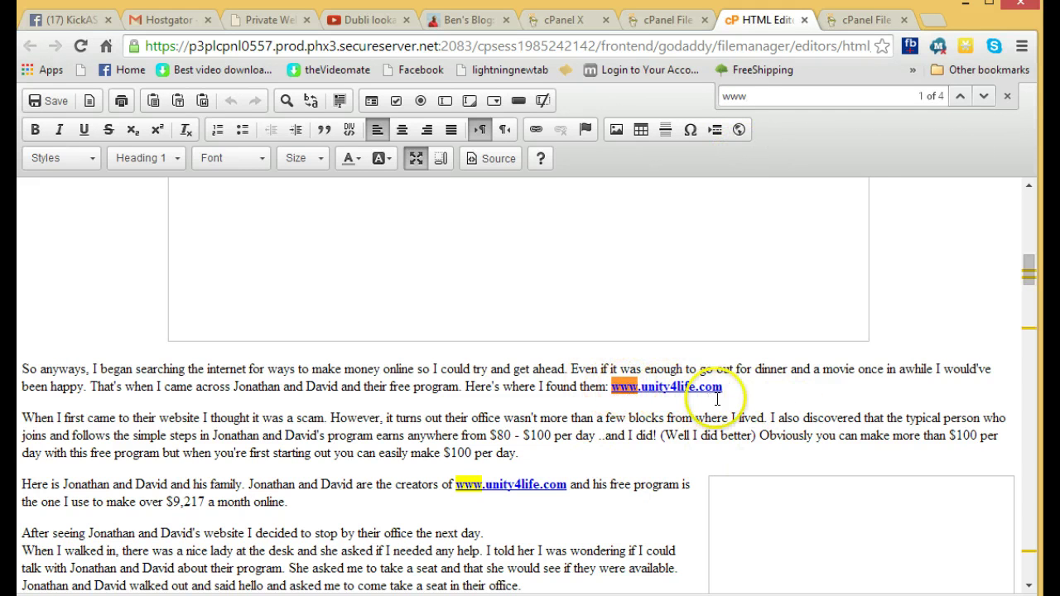
{"action": "left_click_drag", "start_coordinate": [723, 386], "coordinate": [609, 388]}
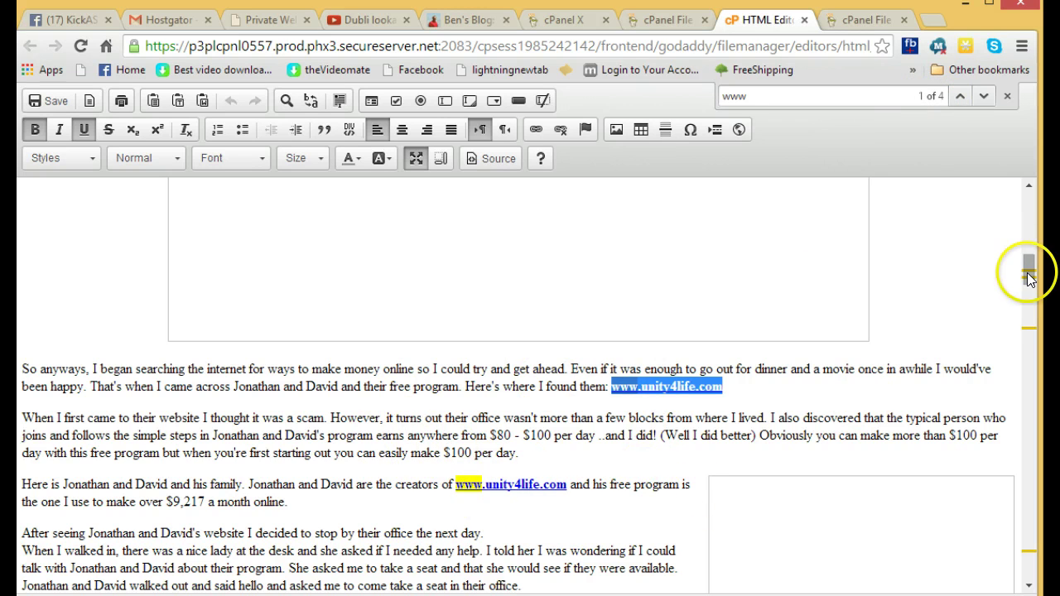
{"action": "left_click_drag", "start_coordinate": [1027, 272], "coordinate": [1032, 560]}
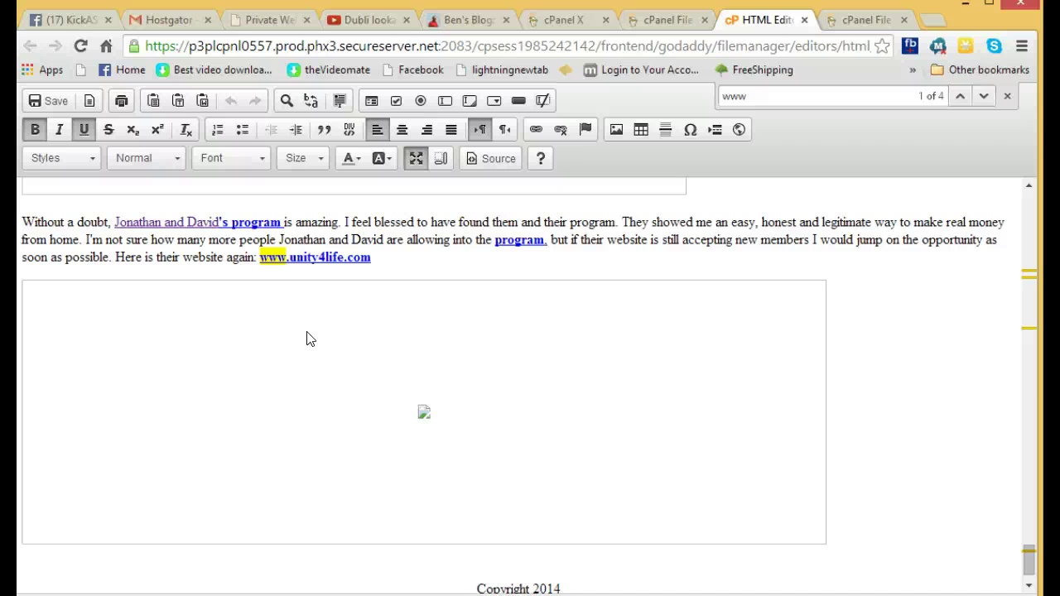
{"action": "left_click_drag", "start_coordinate": [306, 338], "coordinate": [445, 339]}
{"action": "left_click", "coordinate": [443, 337]}
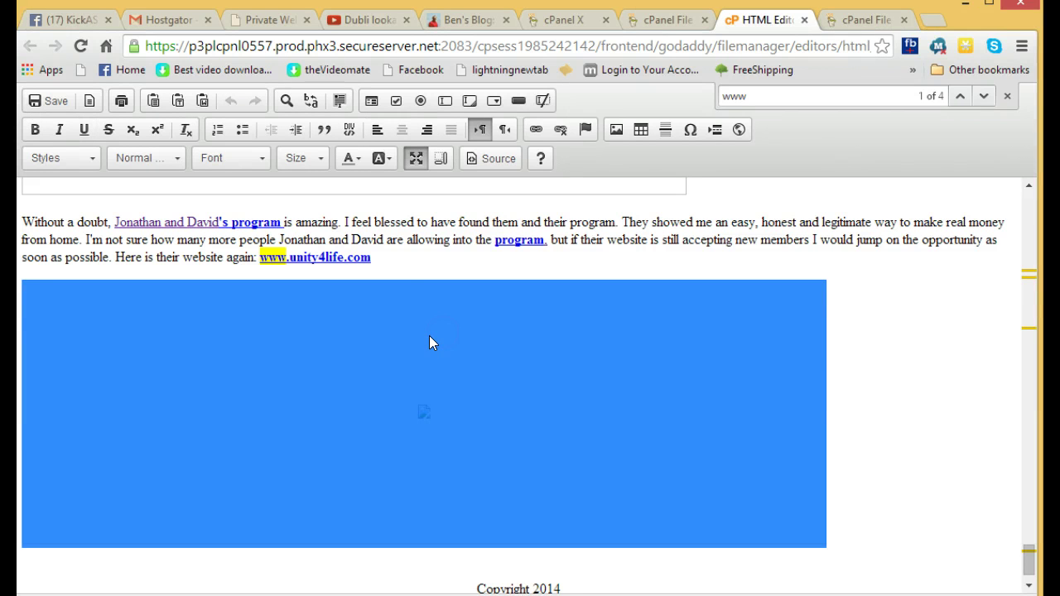
{"action": "left_click", "coordinate": [536, 130]}
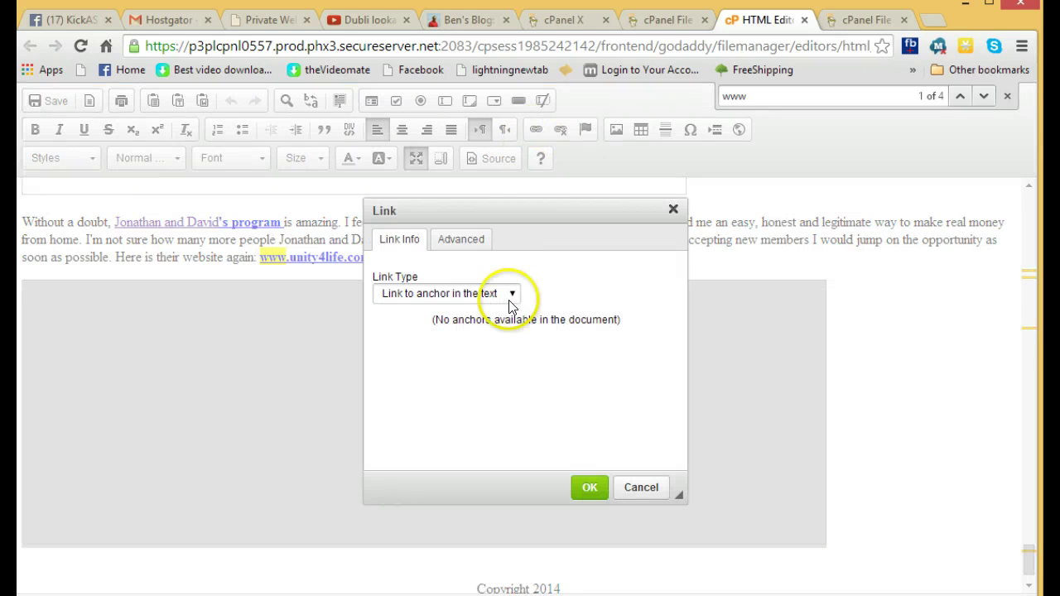
{"action": "left_click", "coordinate": [511, 295]}
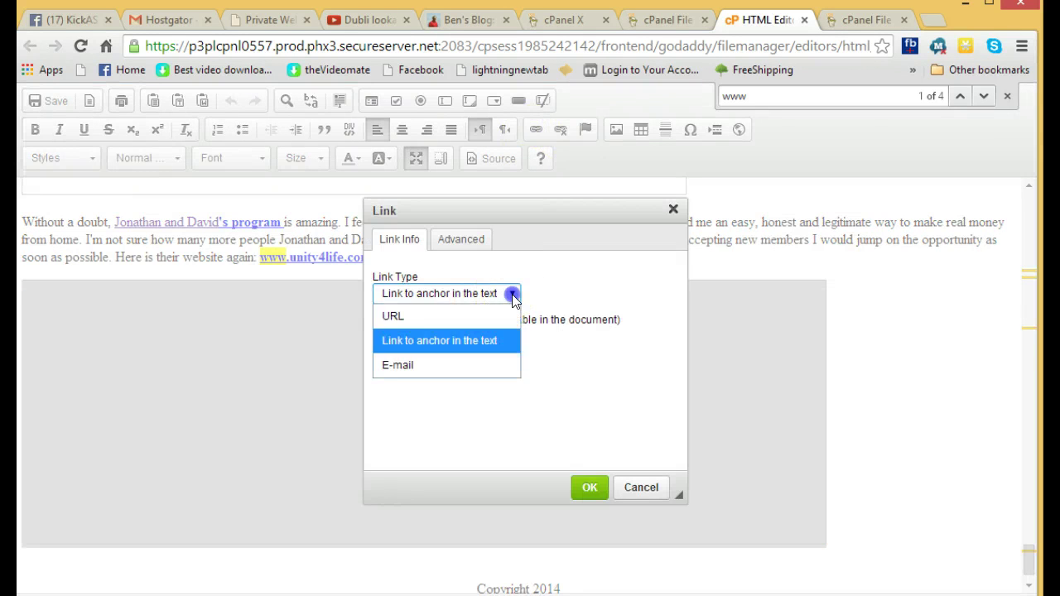
{"action": "left_click", "coordinate": [390, 315]}
{"action": "left_click", "coordinate": [460, 341]}
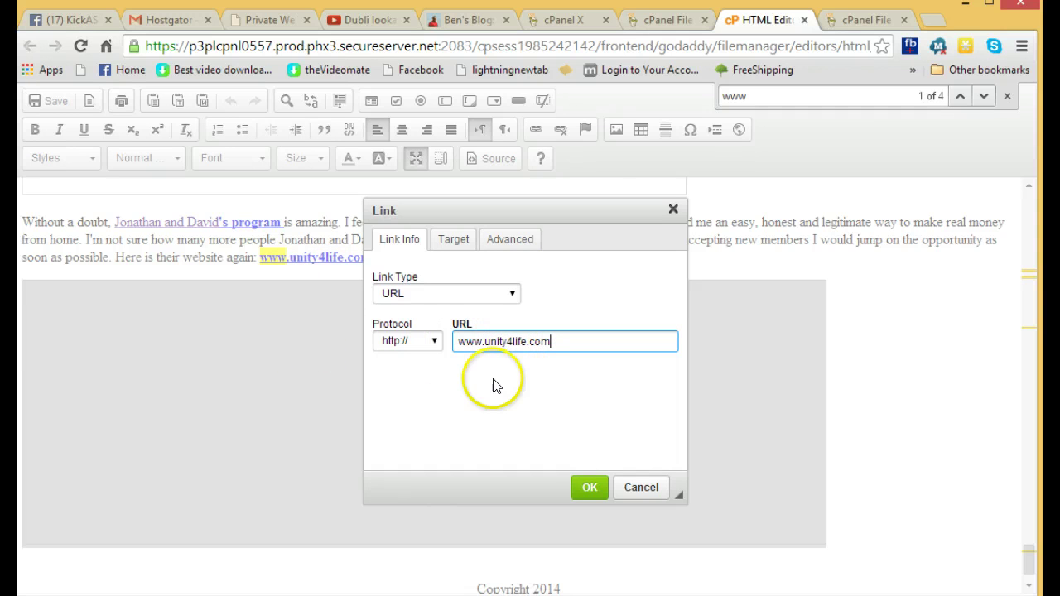
{"action": "left_click", "coordinate": [590, 490]}
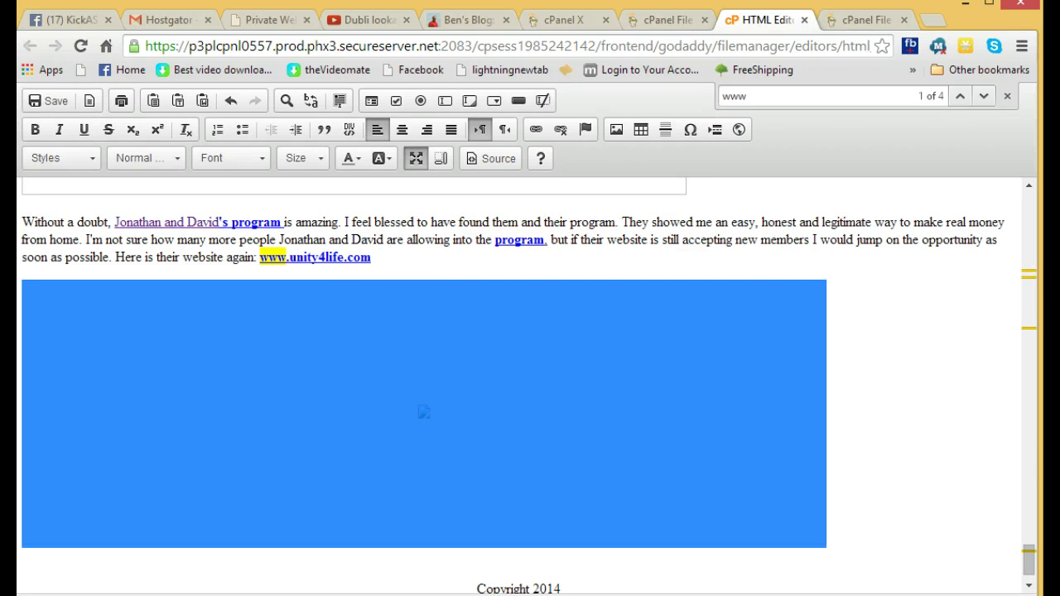
{"action": "scroll", "coordinate": [971, 443], "scroll_direction": "up", "scroll_amount": 3}
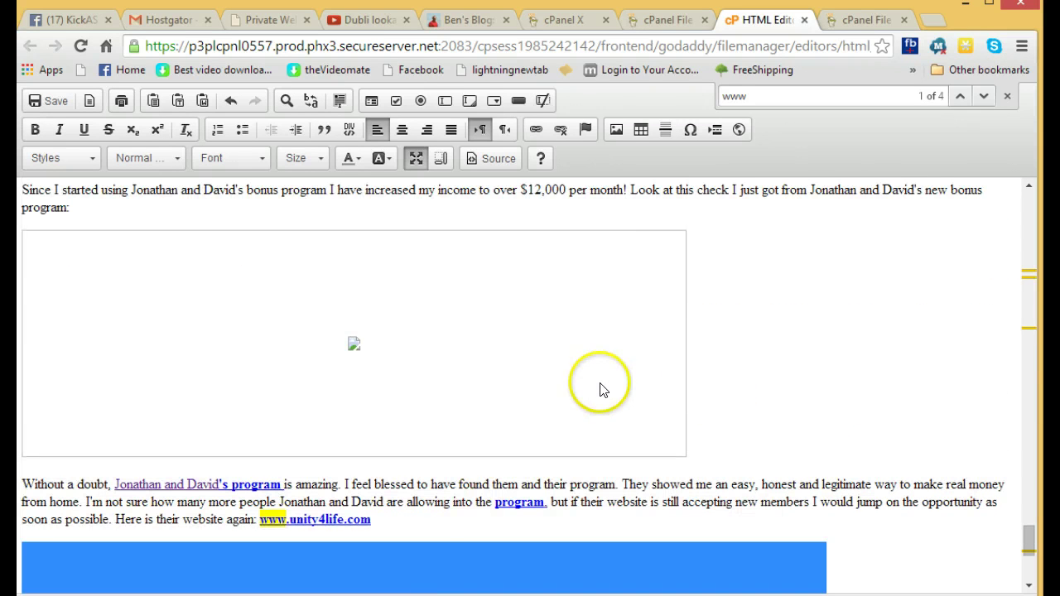
{"action": "left_click", "coordinate": [599, 389]}
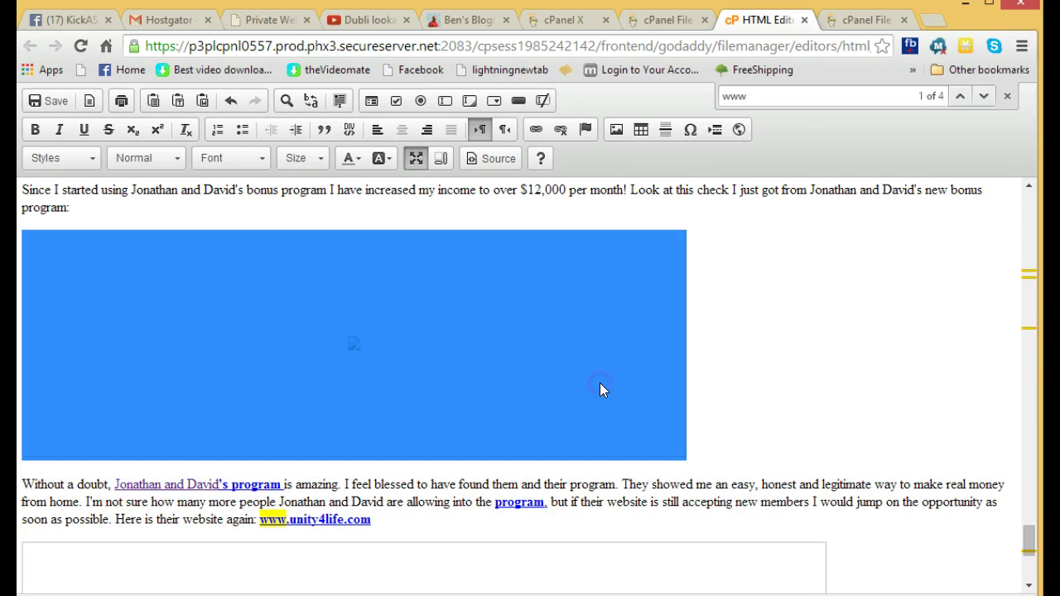
{"action": "left_click", "coordinate": [536, 129]}
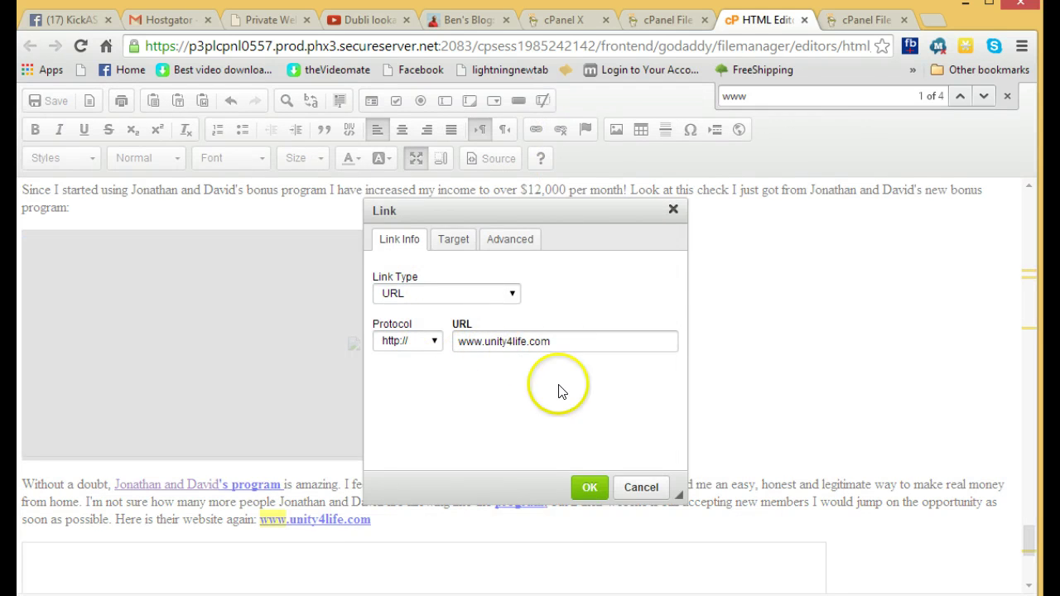
{"action": "left_click", "coordinate": [588, 488]}
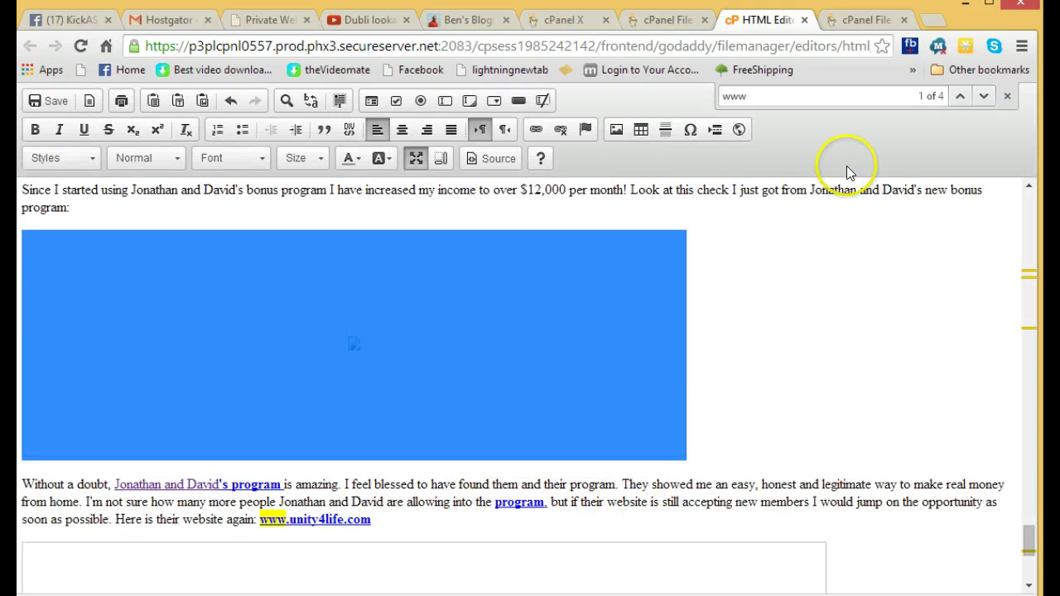
{"action": "scroll", "coordinate": [911, 276], "scroll_direction": "up", "scroll_amount": 4}
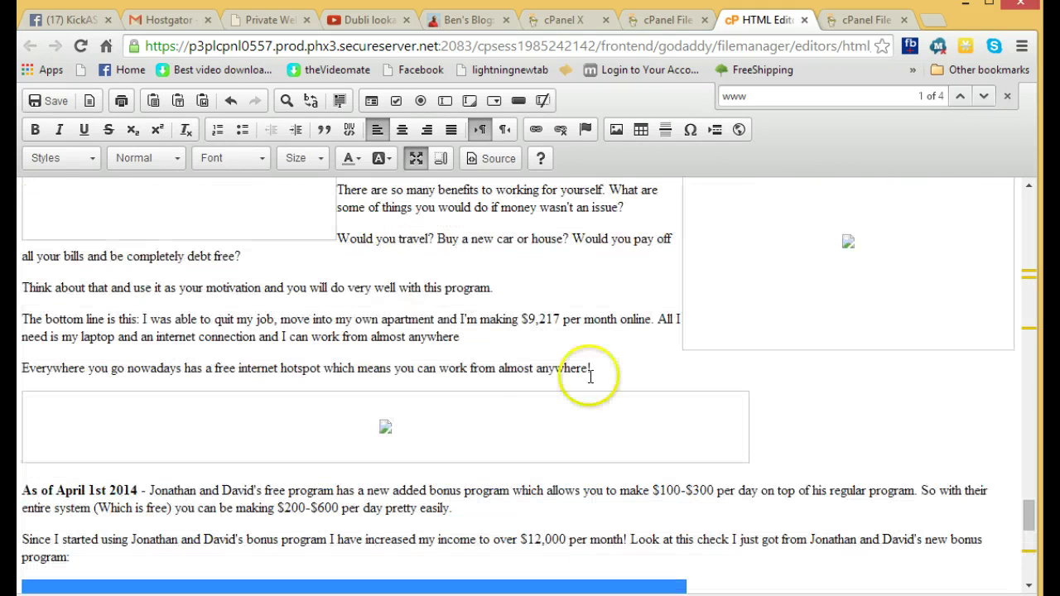
{"action": "left_click", "coordinate": [464, 433]}
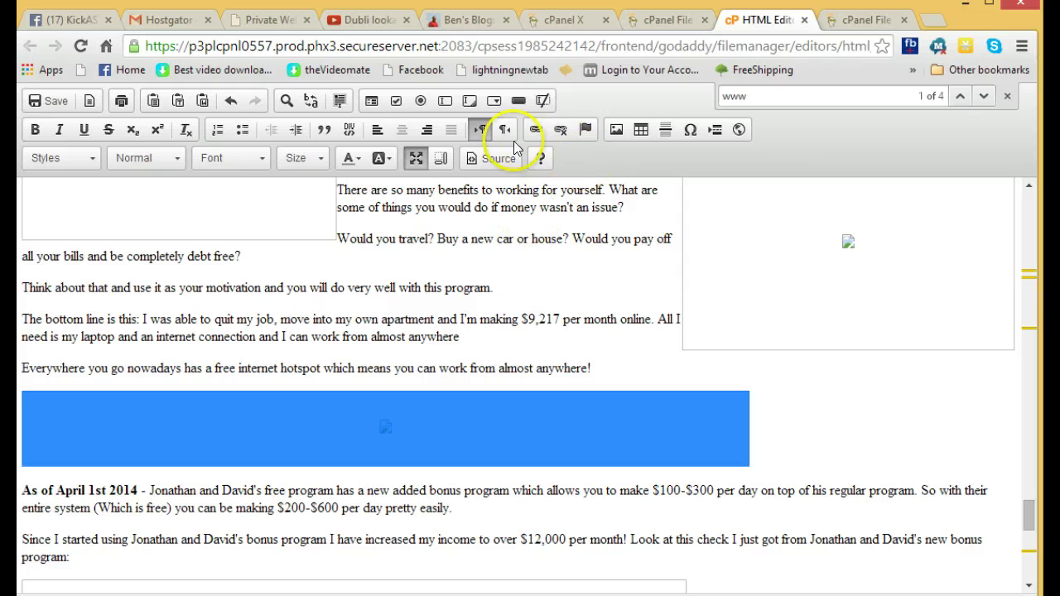
{"action": "left_click", "coordinate": [534, 130]}
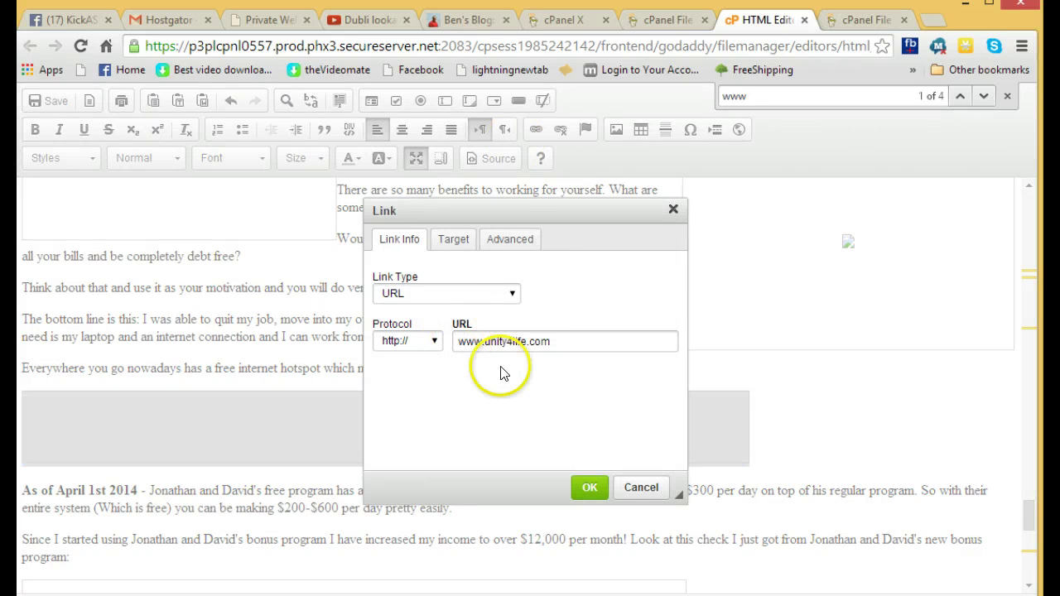
{"action": "left_click", "coordinate": [580, 489]}
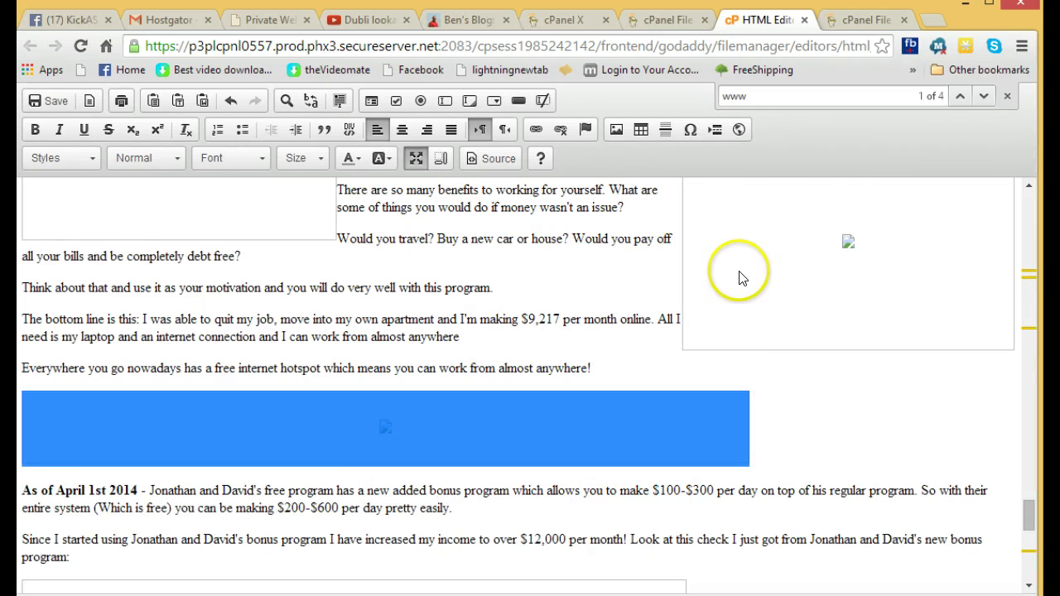
{"action": "left_click", "coordinate": [741, 278]}
Link the picture beside the 'There are so many benefits' paragraph to the offer URL
{"action": "left_click", "coordinate": [727, 256]}
{"action": "left_click", "coordinate": [566, 181]}
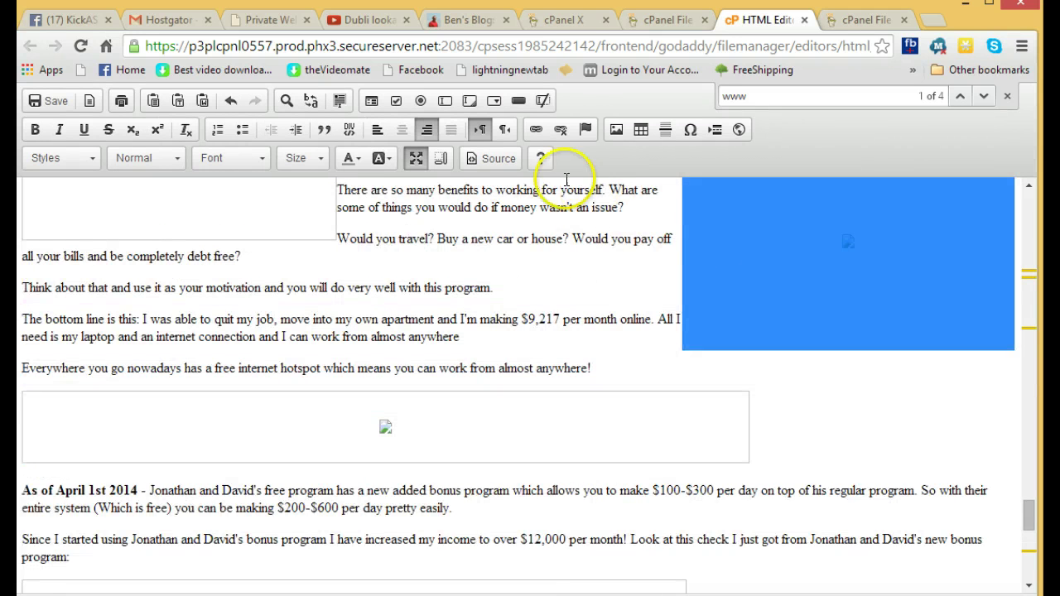
{"action": "left_click", "coordinate": [536, 131]}
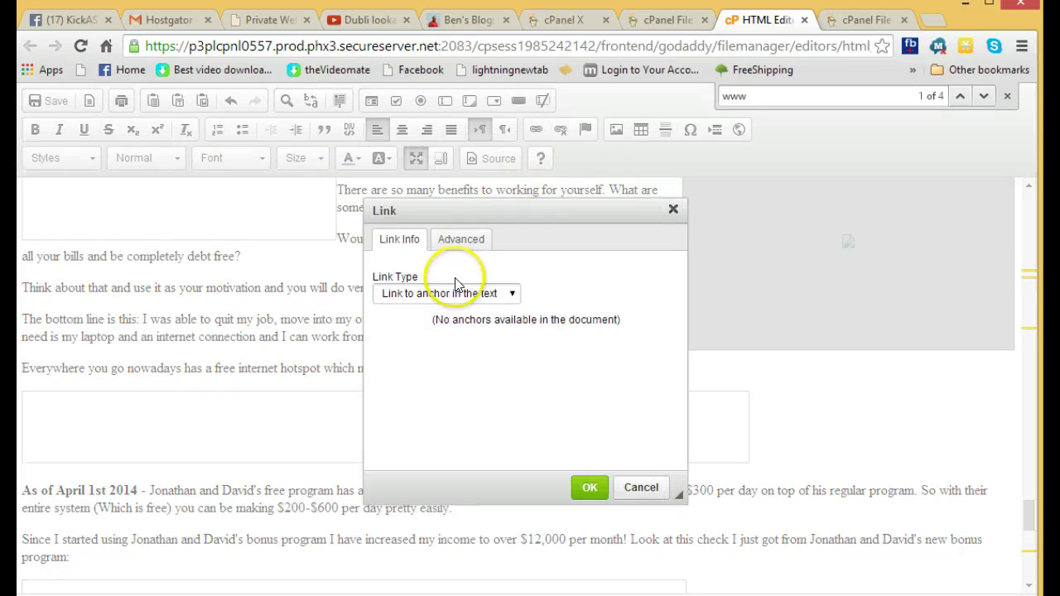
{"action": "left_click", "coordinate": [511, 295]}
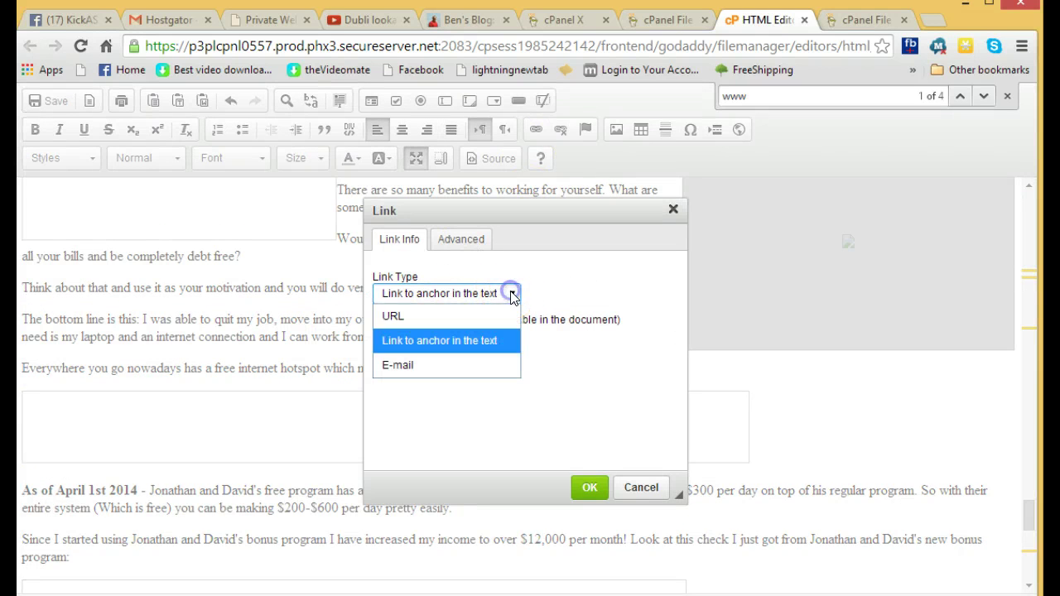
{"action": "left_click", "coordinate": [448, 318]}
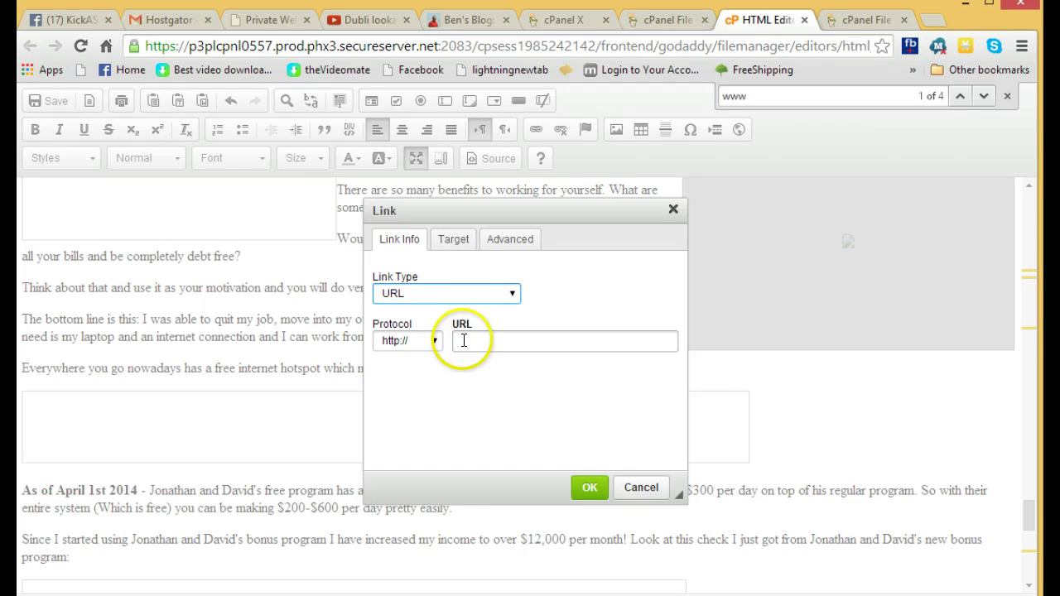
{"action": "left_click", "coordinate": [462, 340]}
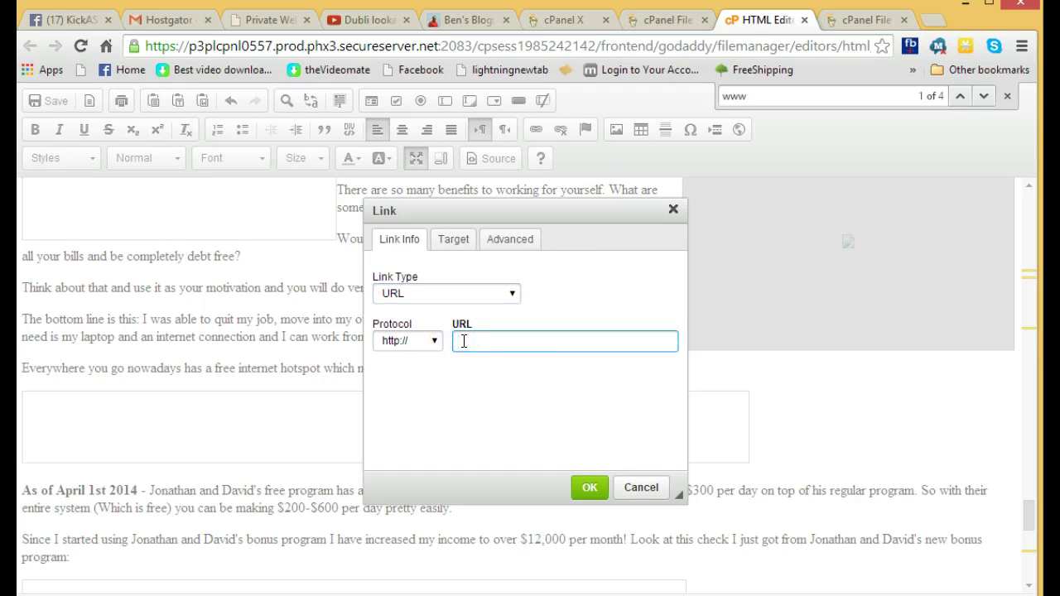
{"action": "left_click", "coordinate": [586, 486]}
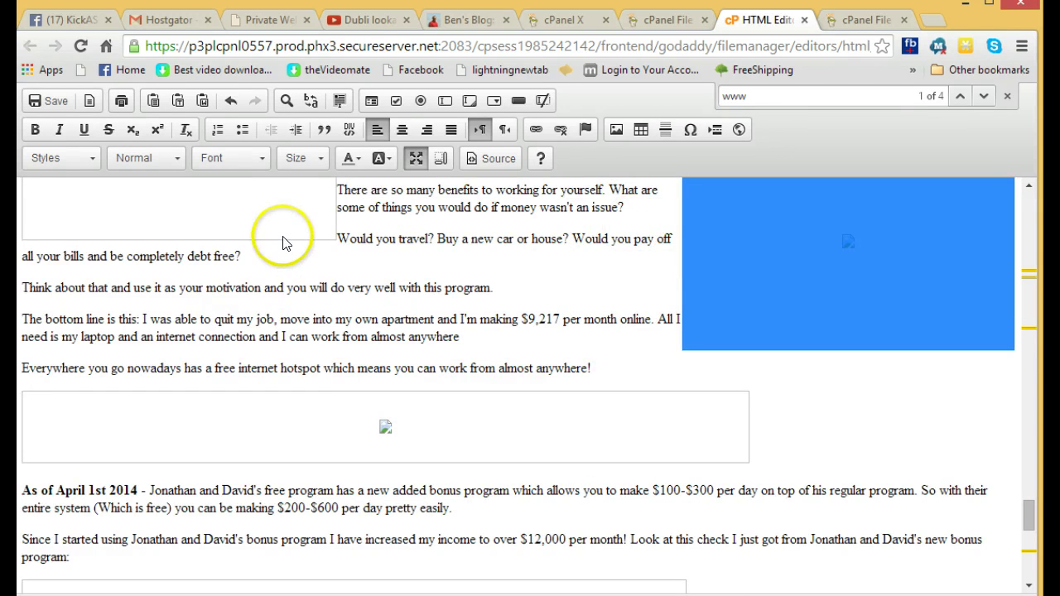
{"action": "scroll", "coordinate": [238, 315], "scroll_direction": "up", "scroll_amount": 2}
{"action": "left_click", "coordinate": [235, 307]}
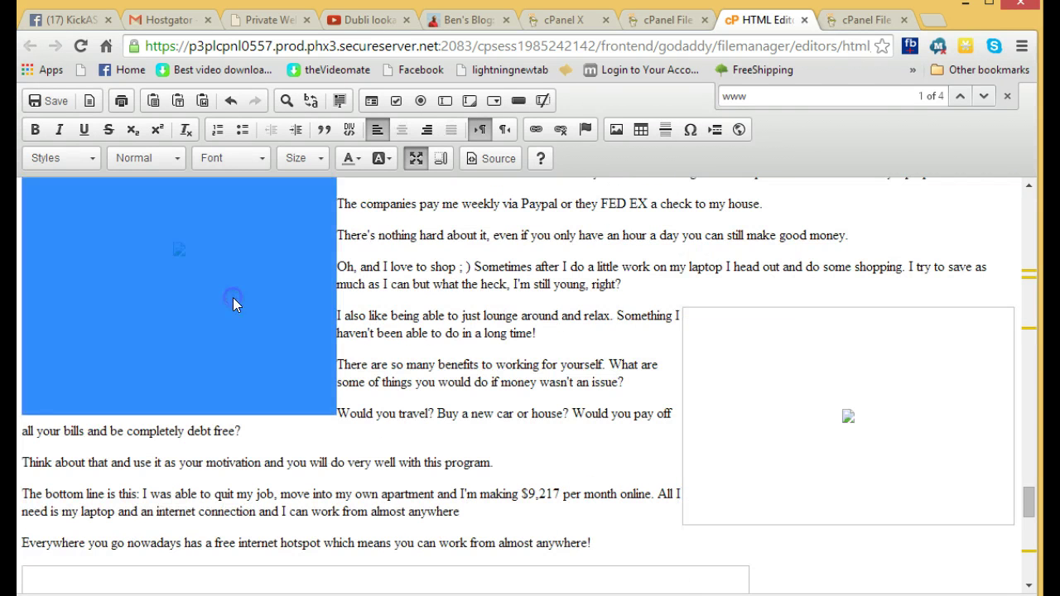
{"action": "left_click", "coordinate": [533, 133]}
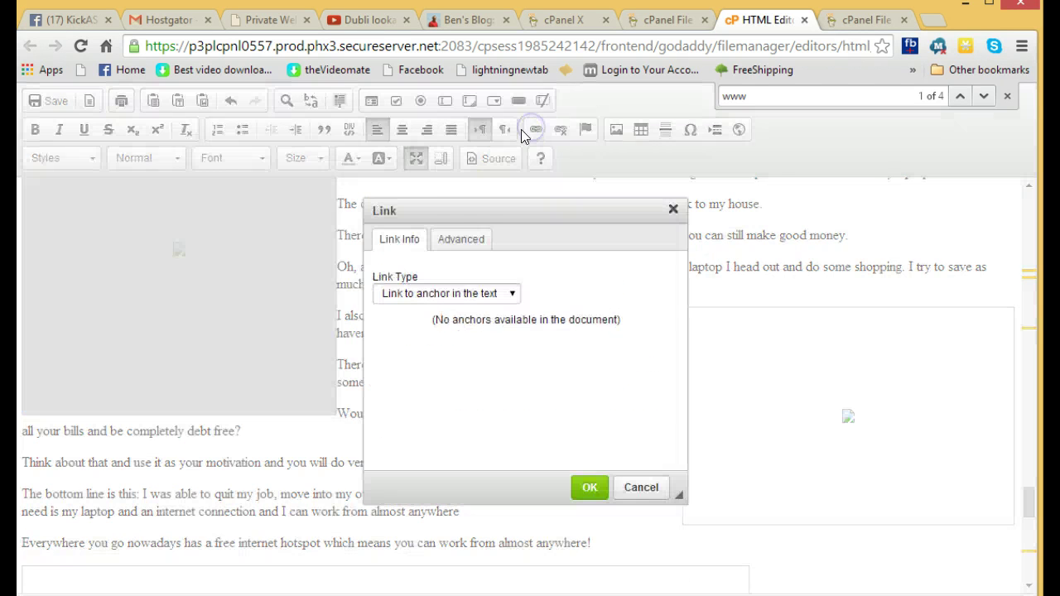
{"action": "left_click", "coordinate": [513, 295]}
{"action": "left_click", "coordinate": [464, 316]}
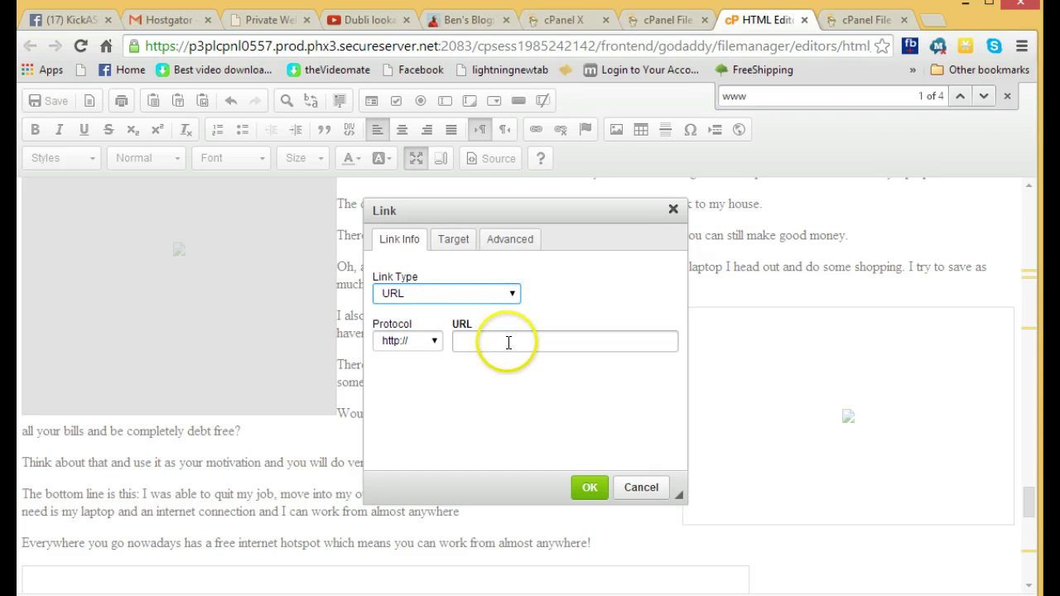
{"action": "left_click", "coordinate": [508, 341]}
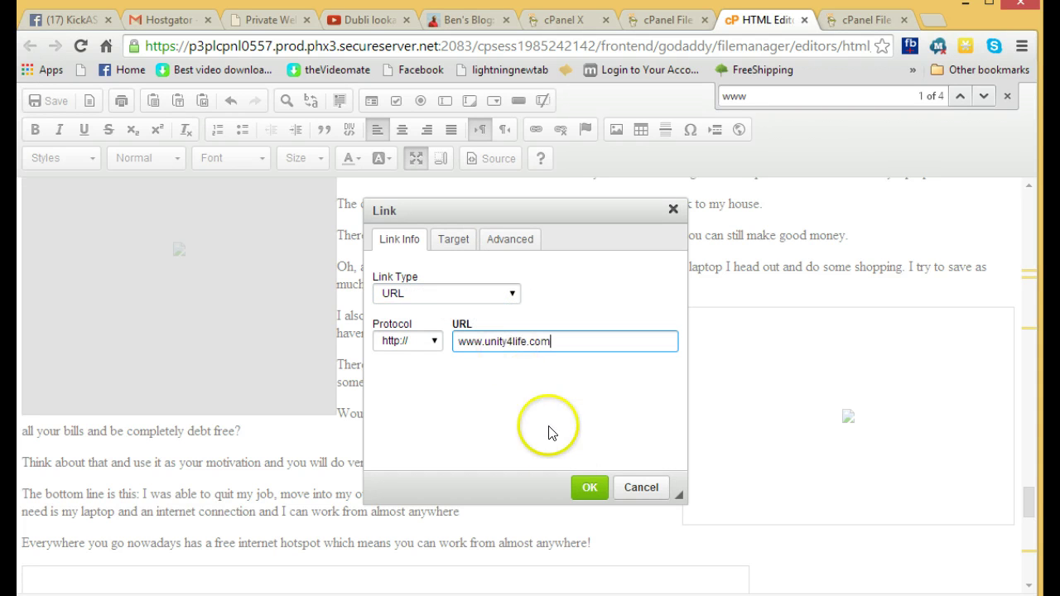
{"action": "left_click", "coordinate": [588, 487]}
{"action": "scroll", "coordinate": [560, 237], "scroll_direction": "up", "scroll_amount": 5}
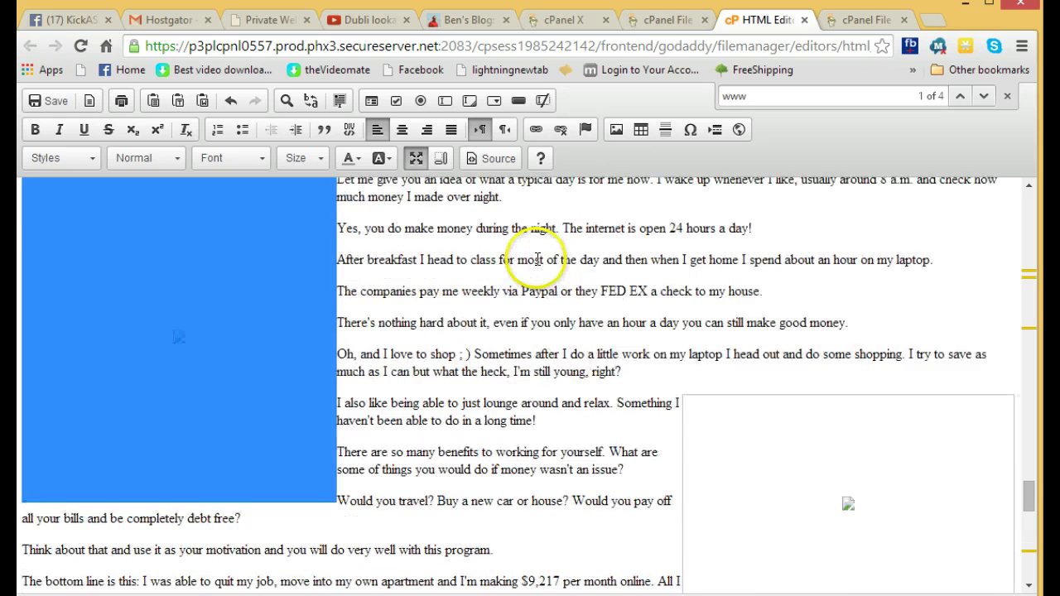
{"action": "left_click", "coordinate": [476, 346]}
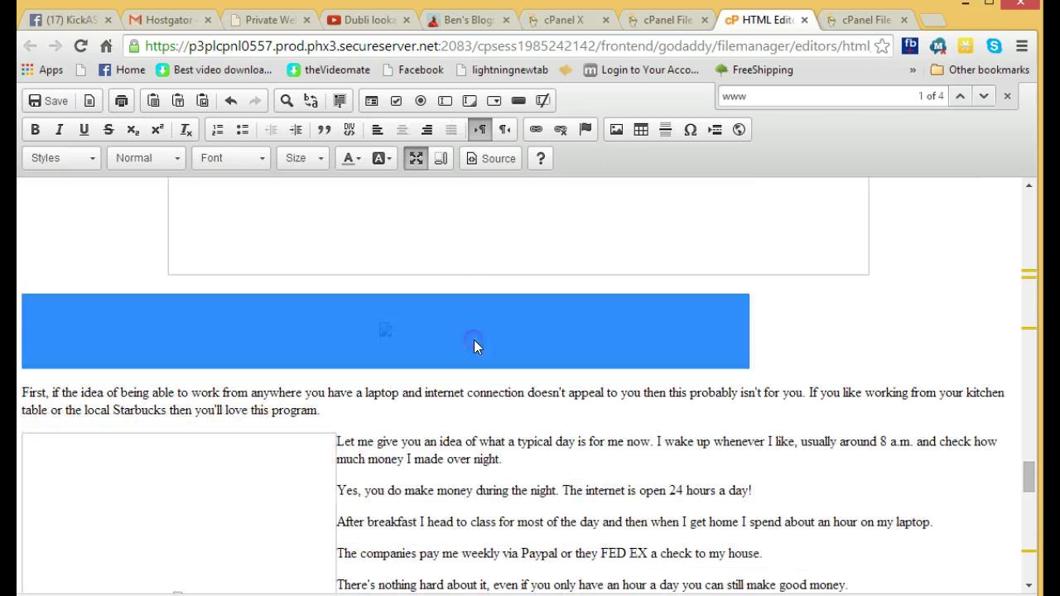
{"action": "left_click", "coordinate": [535, 129]}
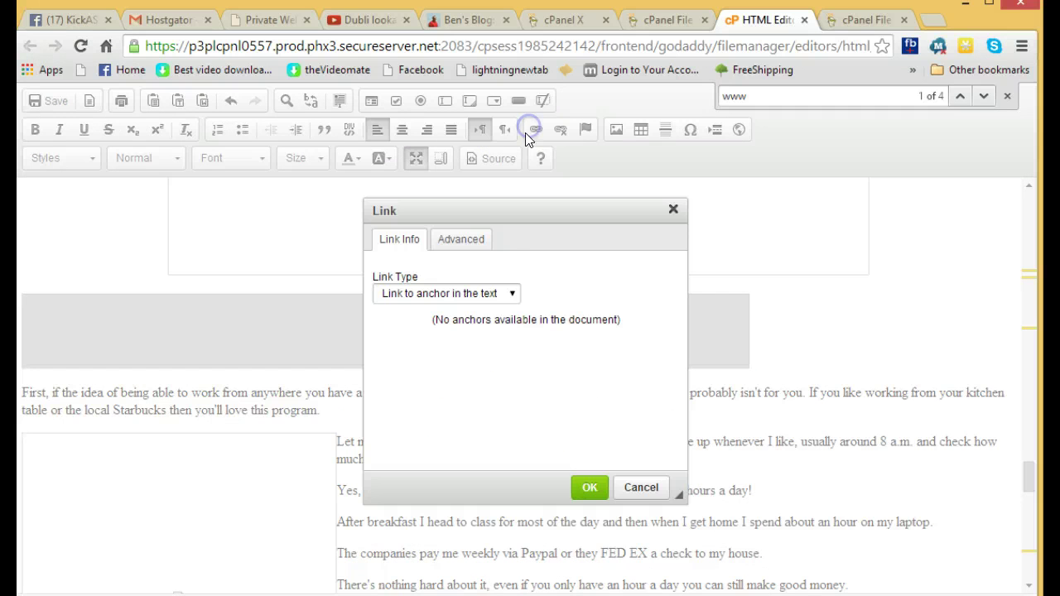
{"action": "left_click", "coordinate": [512, 293]}
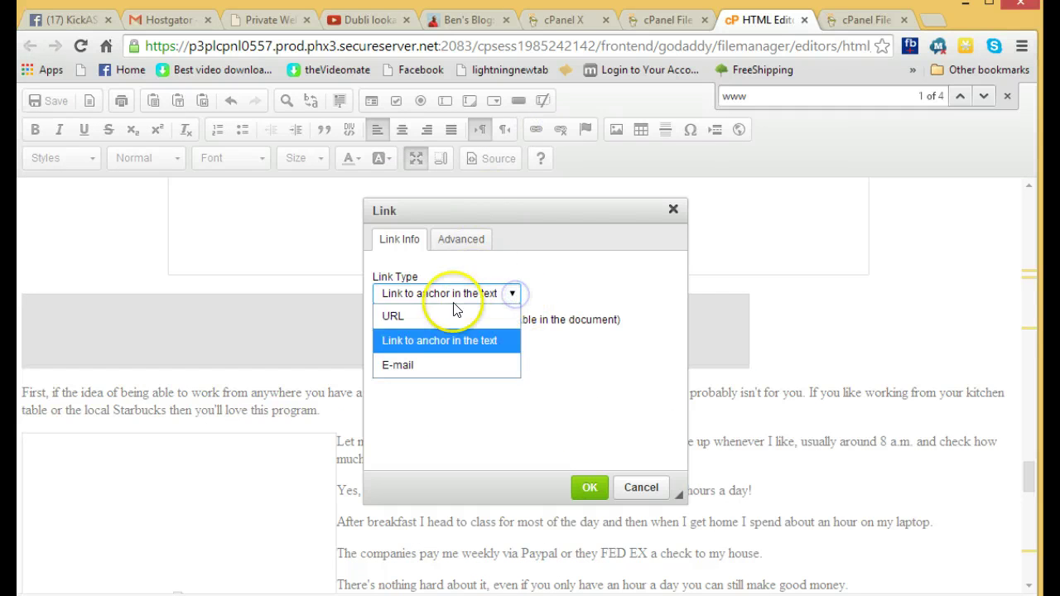
{"action": "left_click", "coordinate": [416, 328]}
{"action": "left_click", "coordinate": [476, 338]}
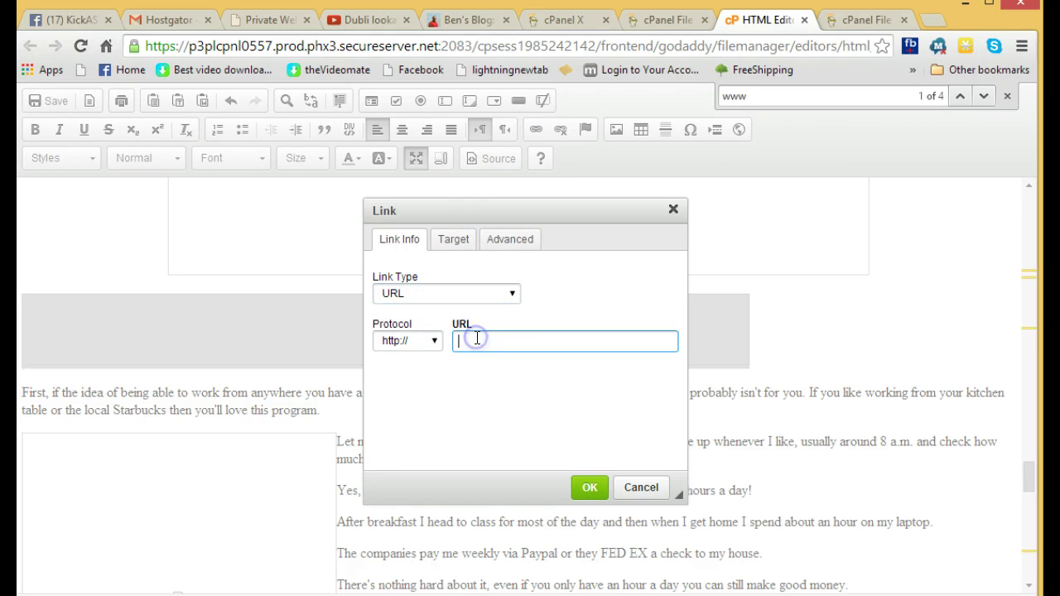
{"action": "type", "text": "www.andylife.com"}
{"action": "left_click", "coordinate": [588, 488]}
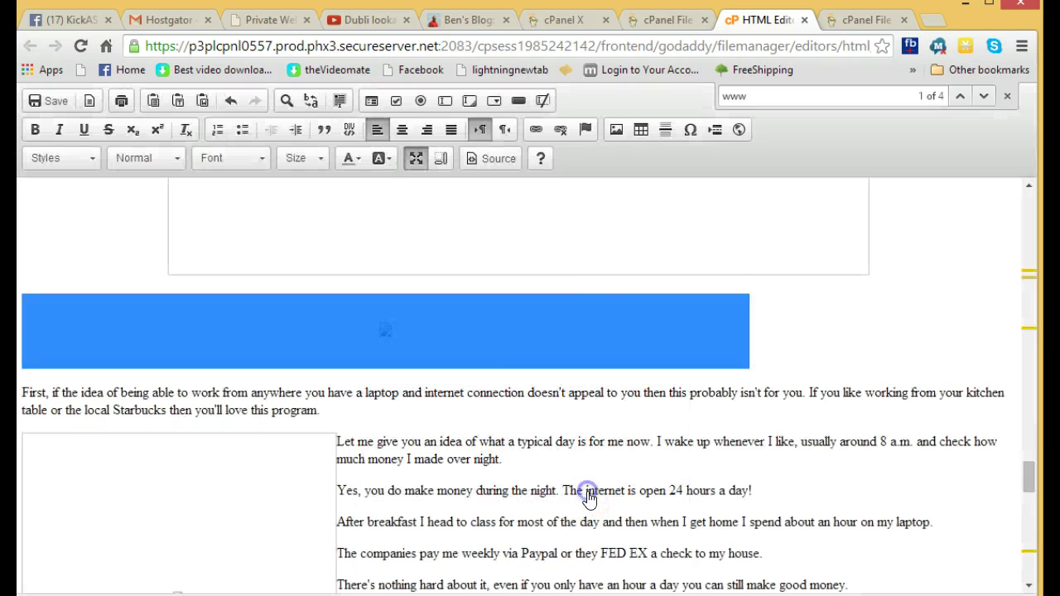
{"action": "scroll", "coordinate": [742, 275], "scroll_direction": "up", "scroll_amount": 3}
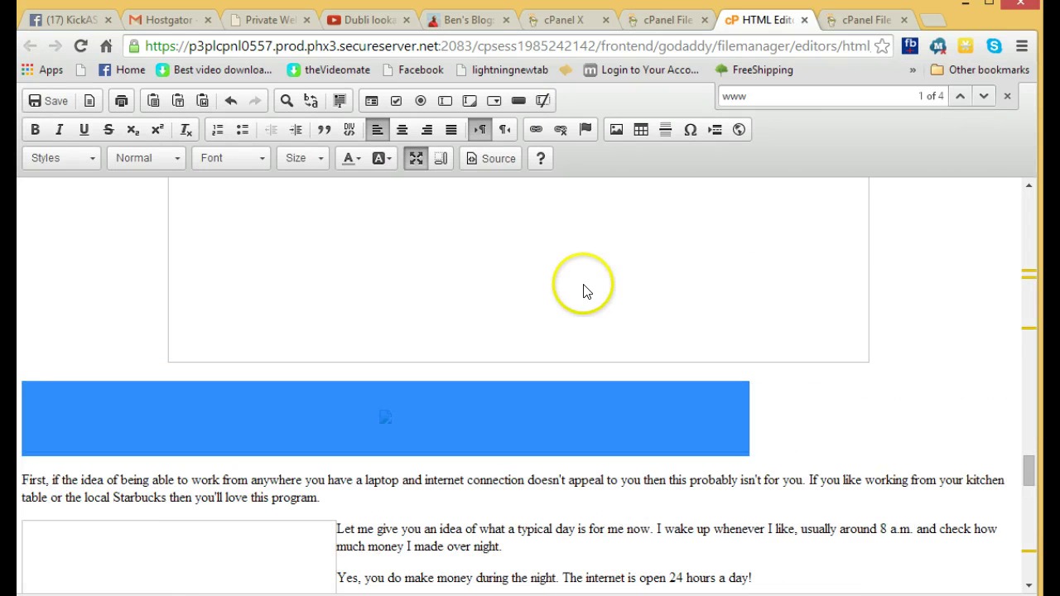
{"action": "left_click", "coordinate": [410, 352]}
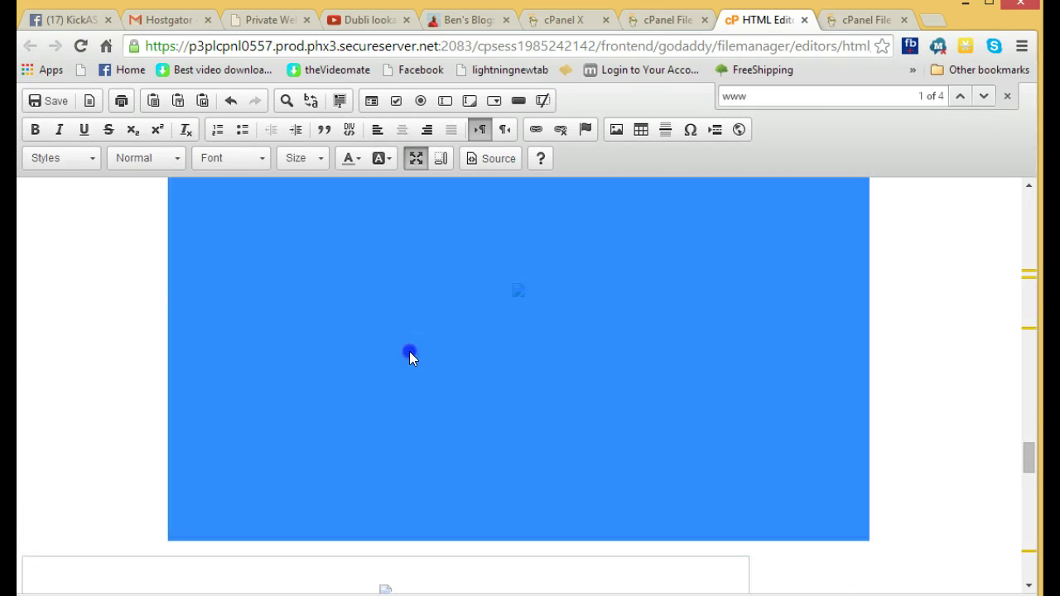
{"action": "left_click", "coordinate": [535, 130]}
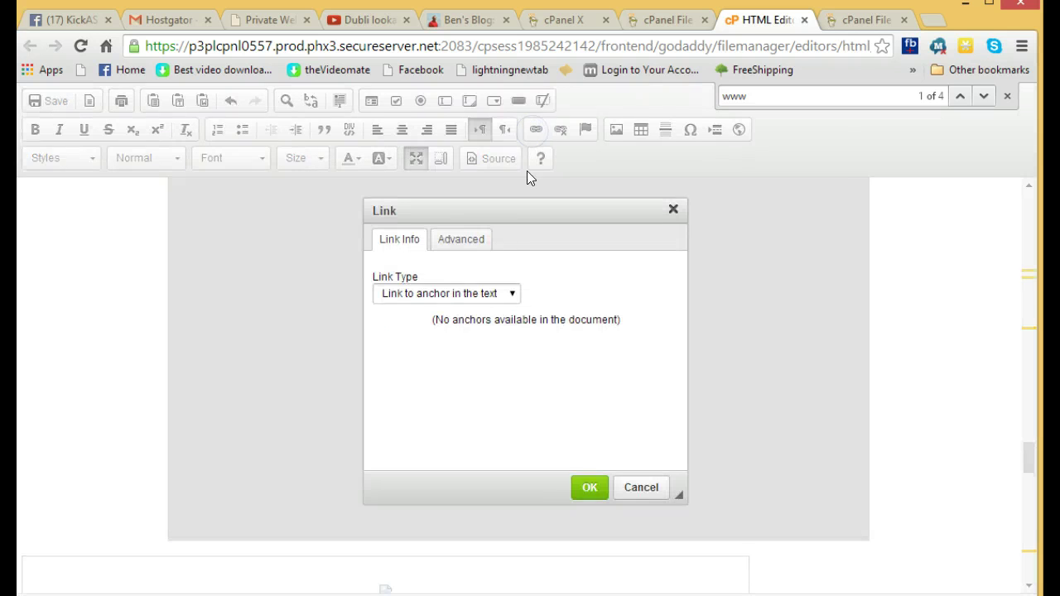
{"action": "left_click", "coordinate": [486, 293]}
{"action": "left_click", "coordinate": [408, 317]}
{"action": "left_click", "coordinate": [488, 335]}
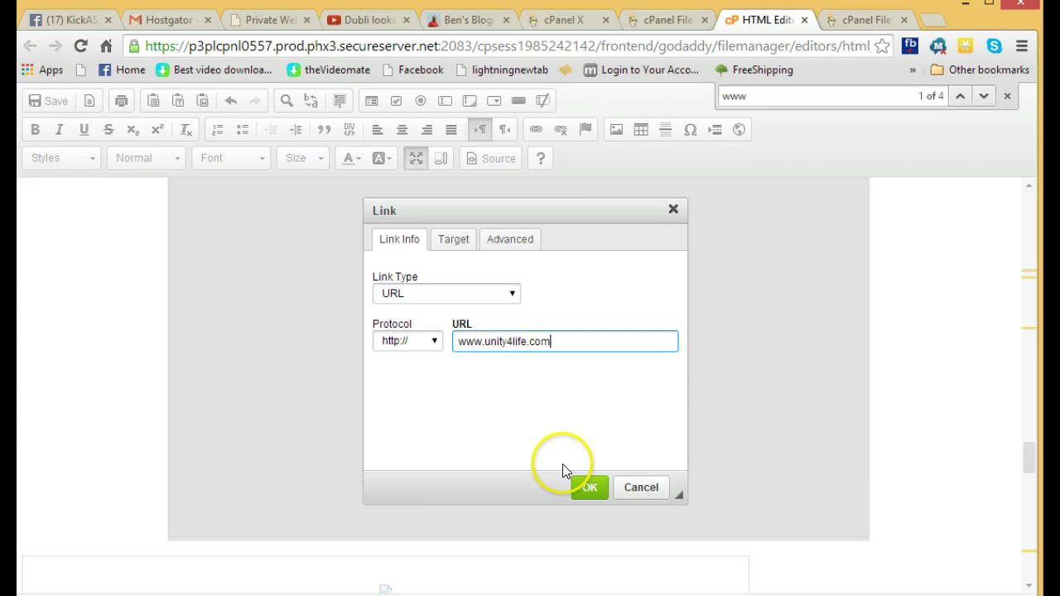
{"action": "left_click", "coordinate": [582, 485]}
{"action": "scroll", "coordinate": [935, 302], "scroll_direction": "up", "scroll_amount": 8}
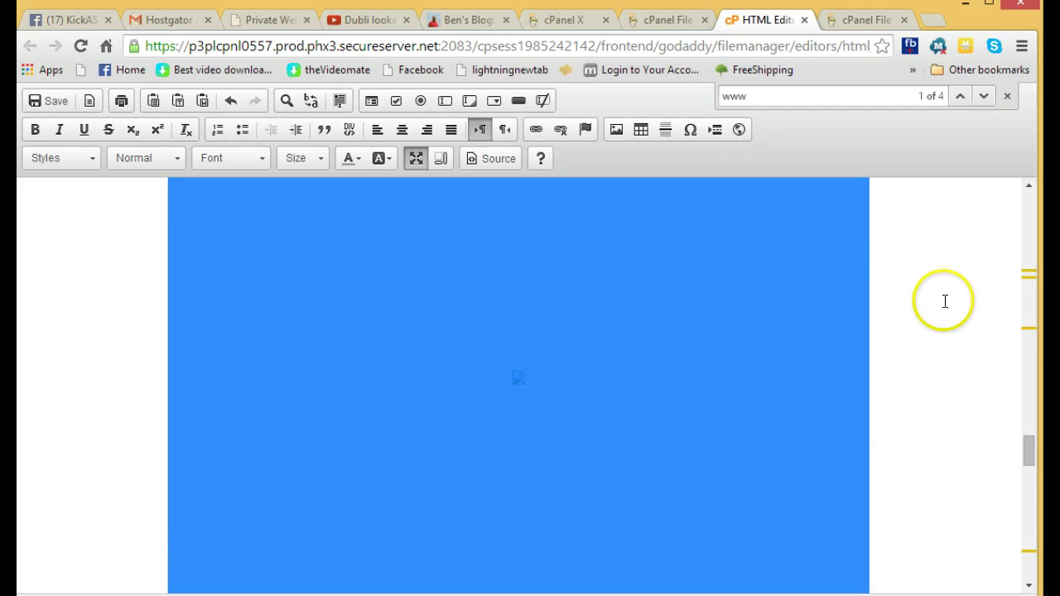
{"action": "scroll", "coordinate": [745, 310], "scroll_direction": "up", "scroll_amount": 3}
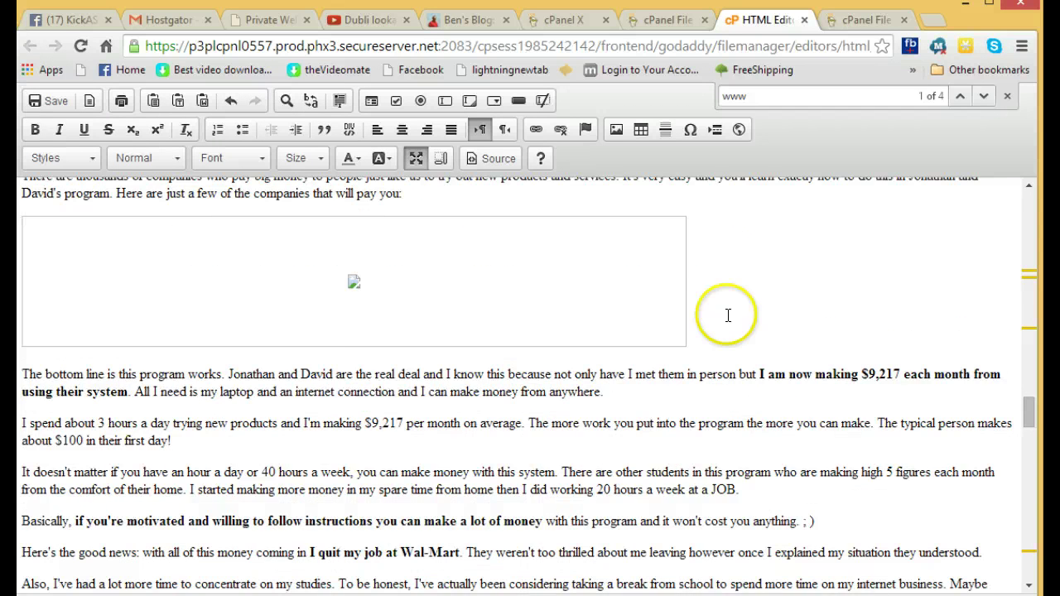
{"action": "left_click", "coordinate": [448, 459]}
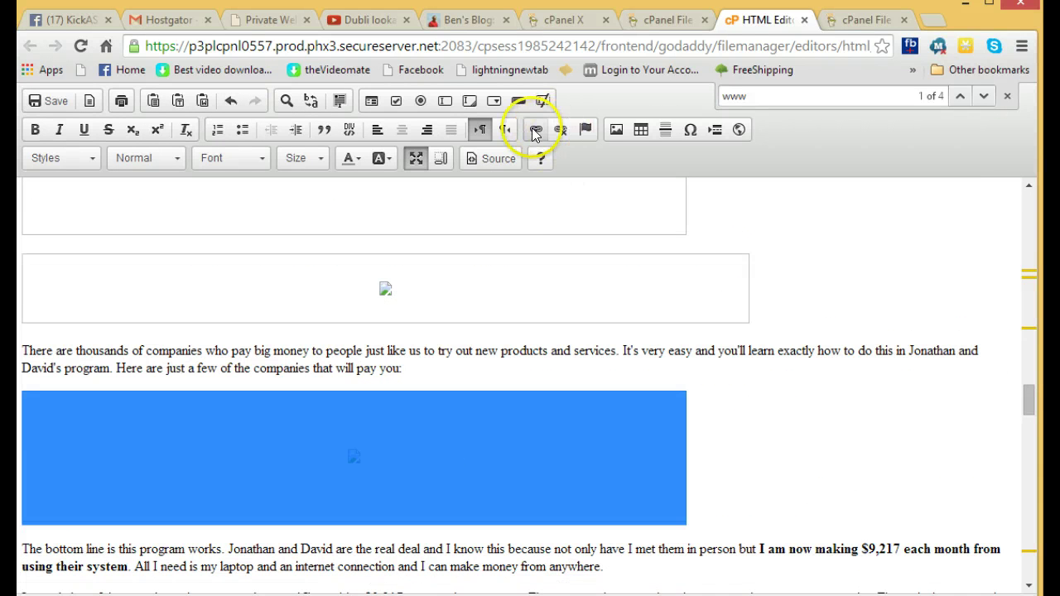
{"action": "left_click", "coordinate": [534, 131]}
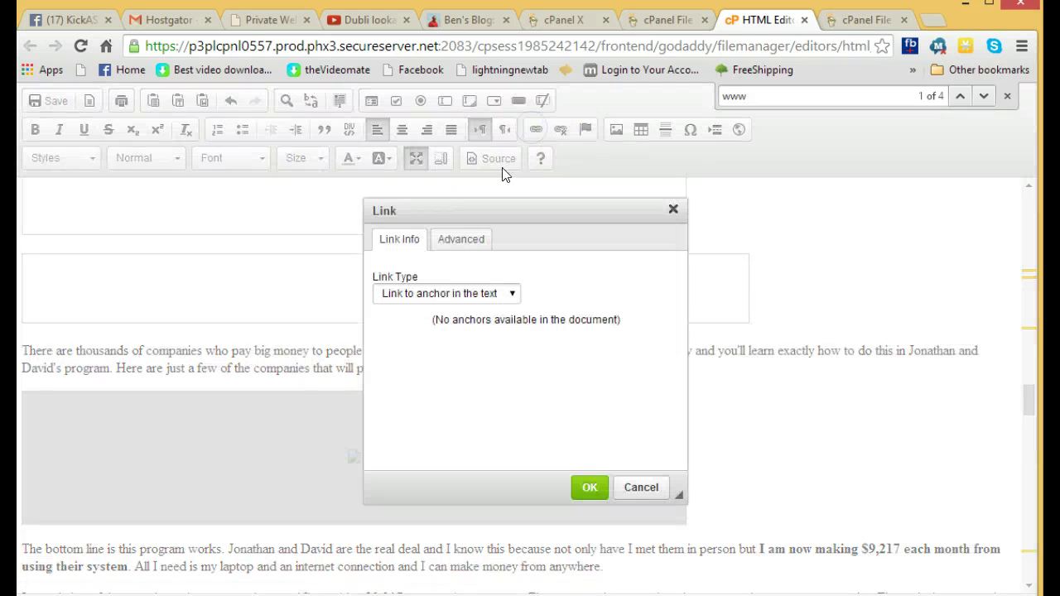
{"action": "left_click", "coordinate": [507, 295]}
{"action": "left_click", "coordinate": [443, 315]}
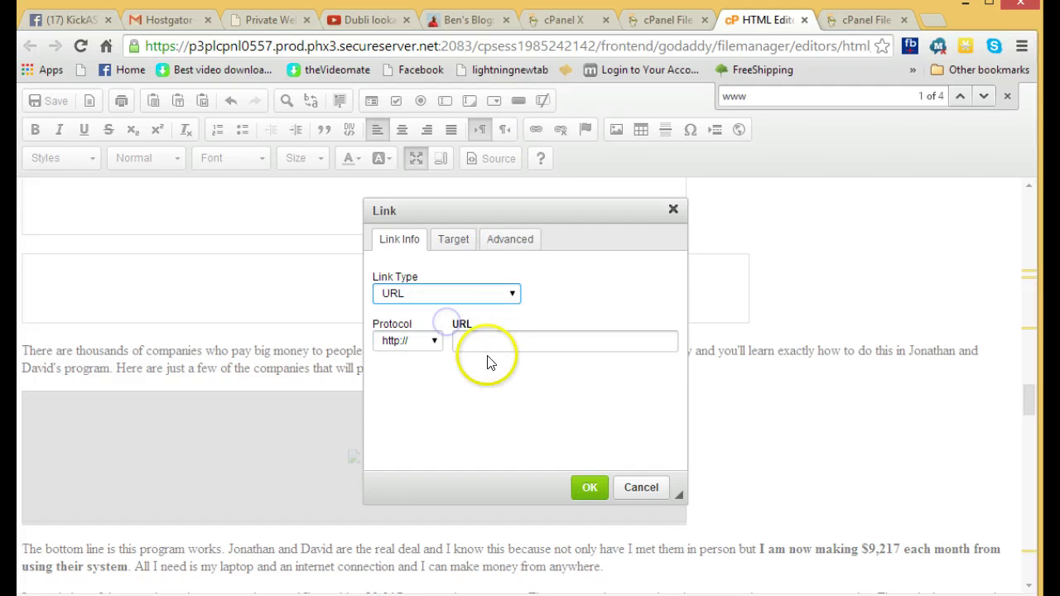
{"action": "left_click", "coordinate": [484, 345]}
{"action": "type", "text": "www.unbylife.com"}
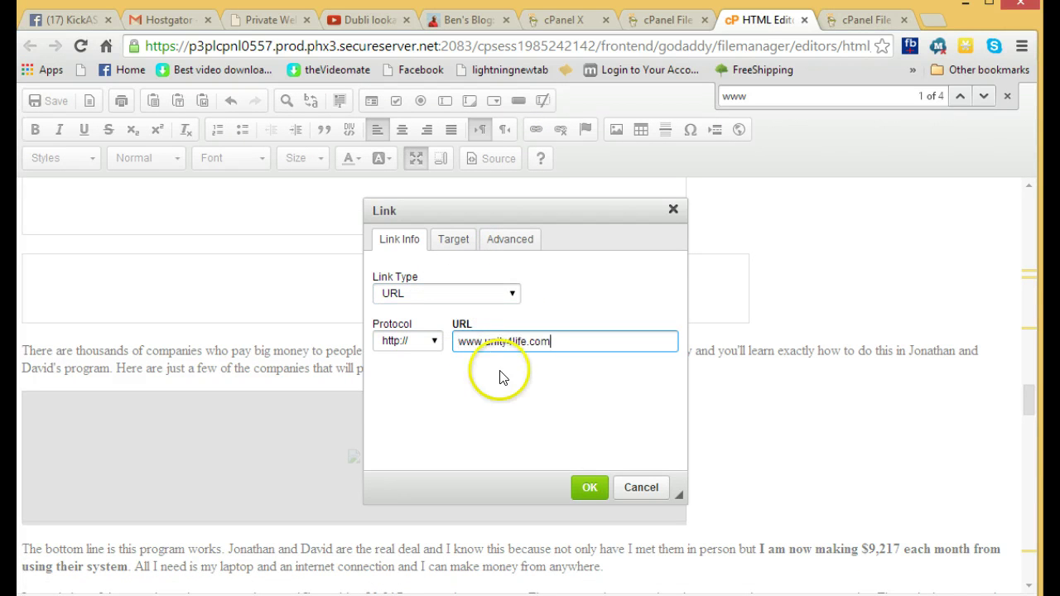
{"action": "left_click", "coordinate": [589, 487]}
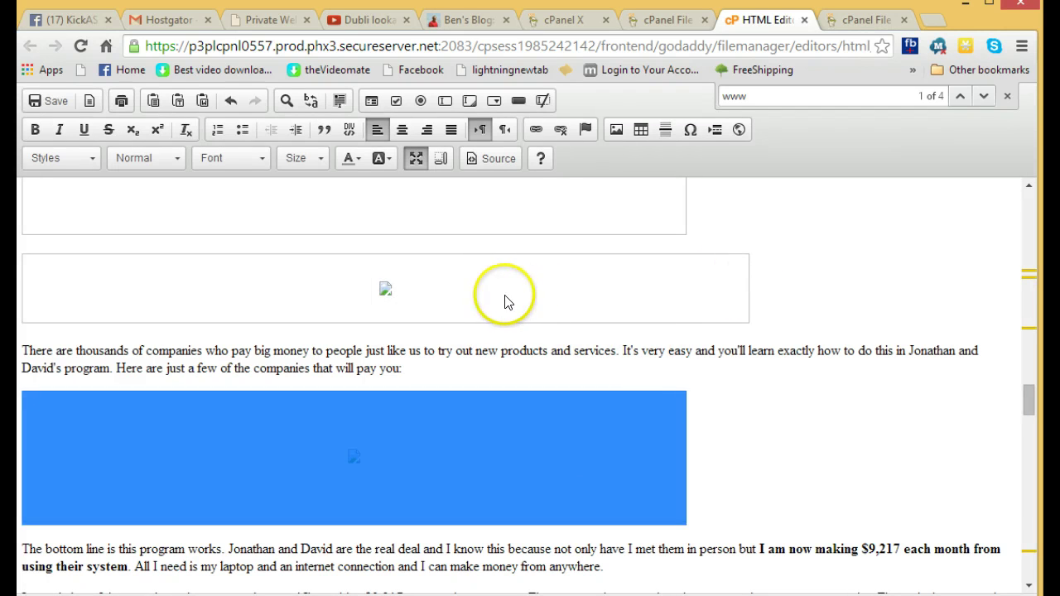
{"action": "left_click", "coordinate": [504, 298]}
{"action": "left_click", "coordinate": [535, 130]}
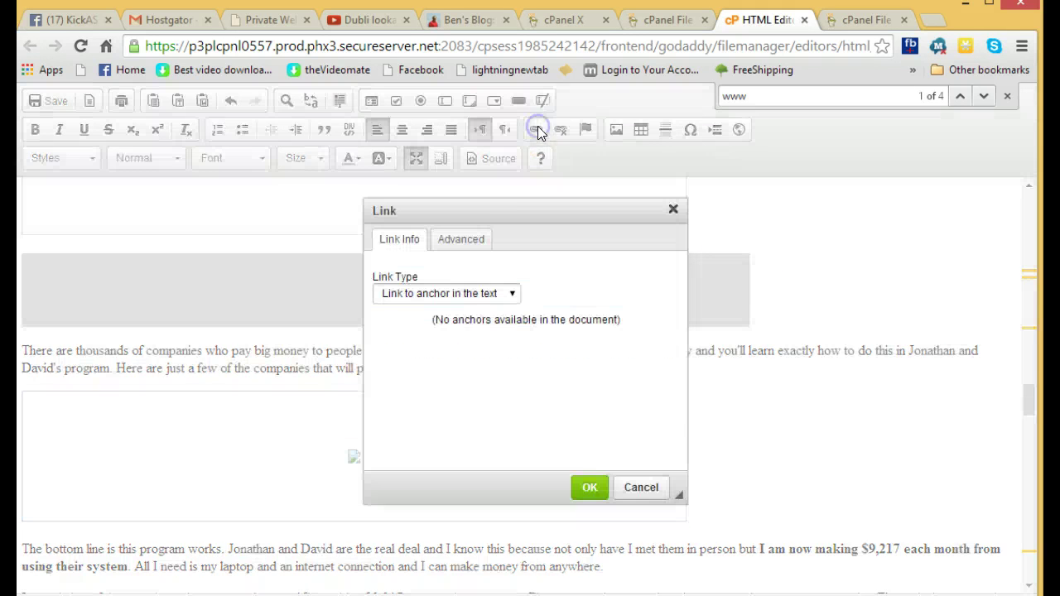
{"action": "left_click", "coordinate": [488, 296]}
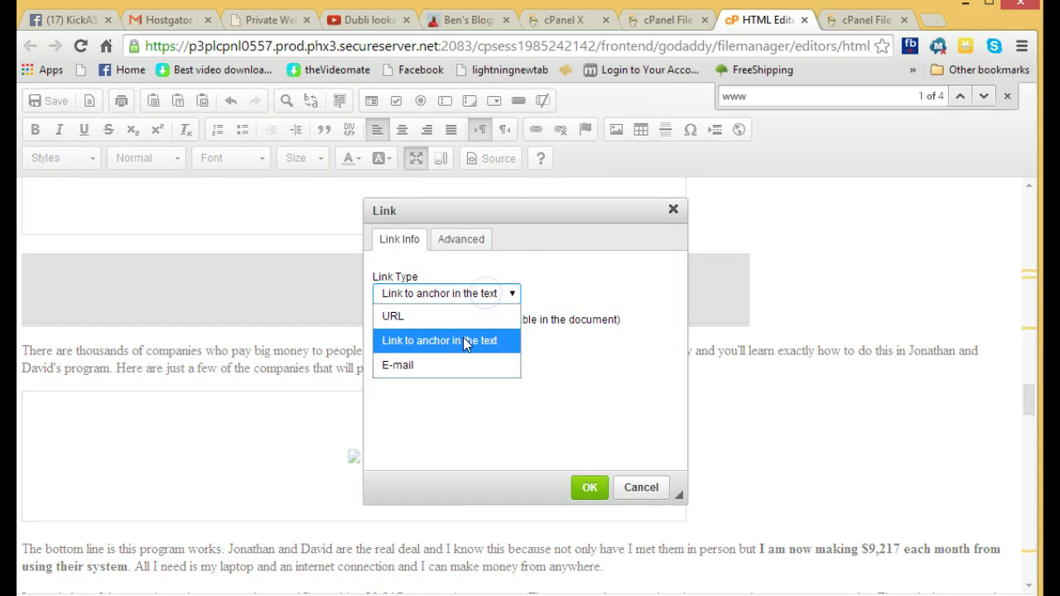
{"action": "left_click", "coordinate": [450, 316]}
{"action": "left_click", "coordinate": [492, 343]}
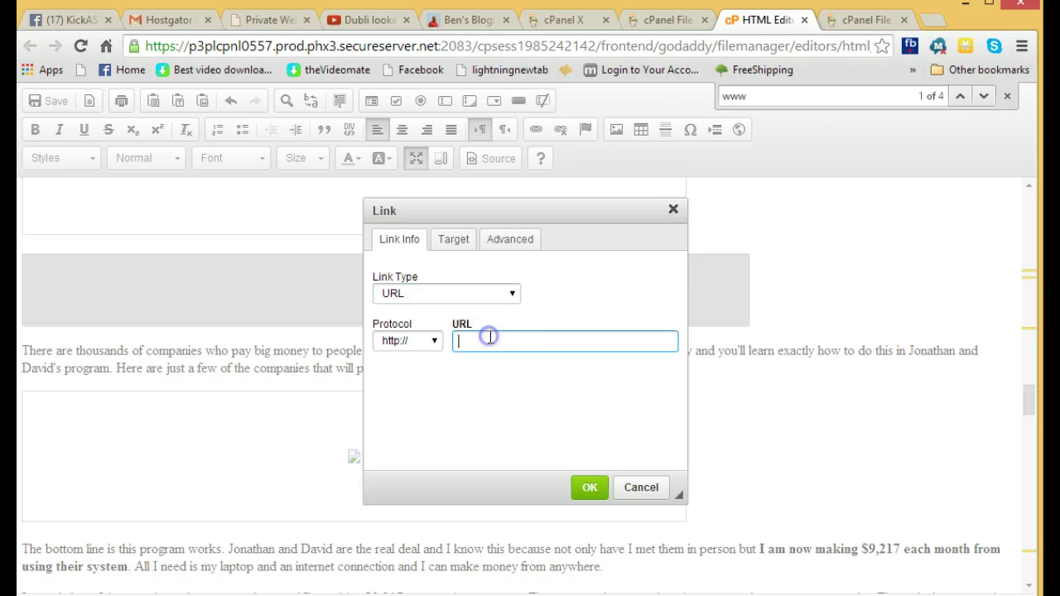
{"action": "left_click", "coordinate": [587, 487]}
{"action": "scroll", "coordinate": [756, 254], "scroll_direction": "up", "scroll_amount": 2}
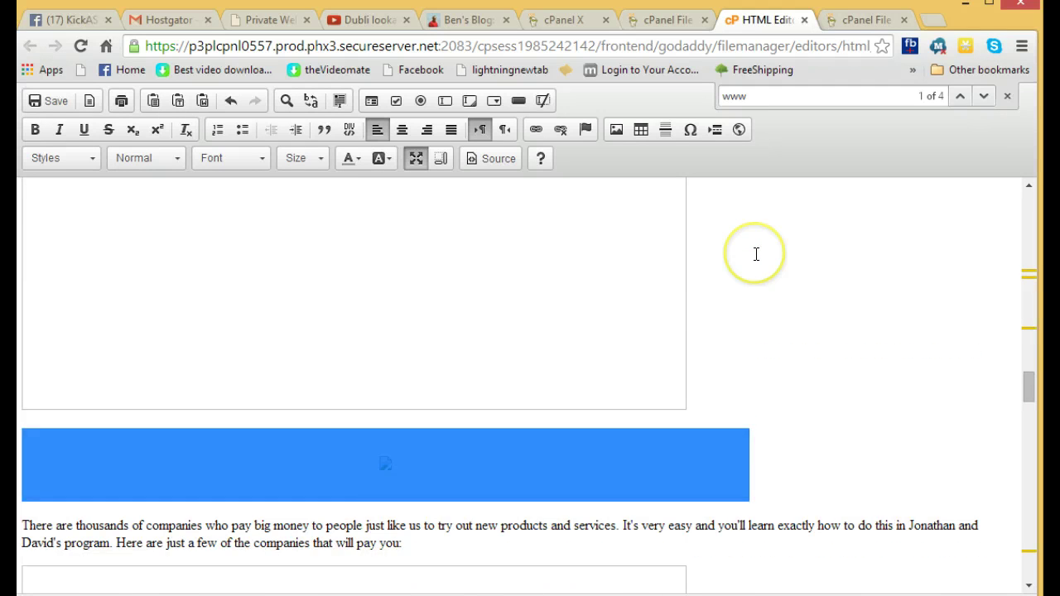
{"action": "scroll", "coordinate": [756, 255], "scroll_direction": "up", "scroll_amount": 2}
{"action": "left_click", "coordinate": [558, 284]}
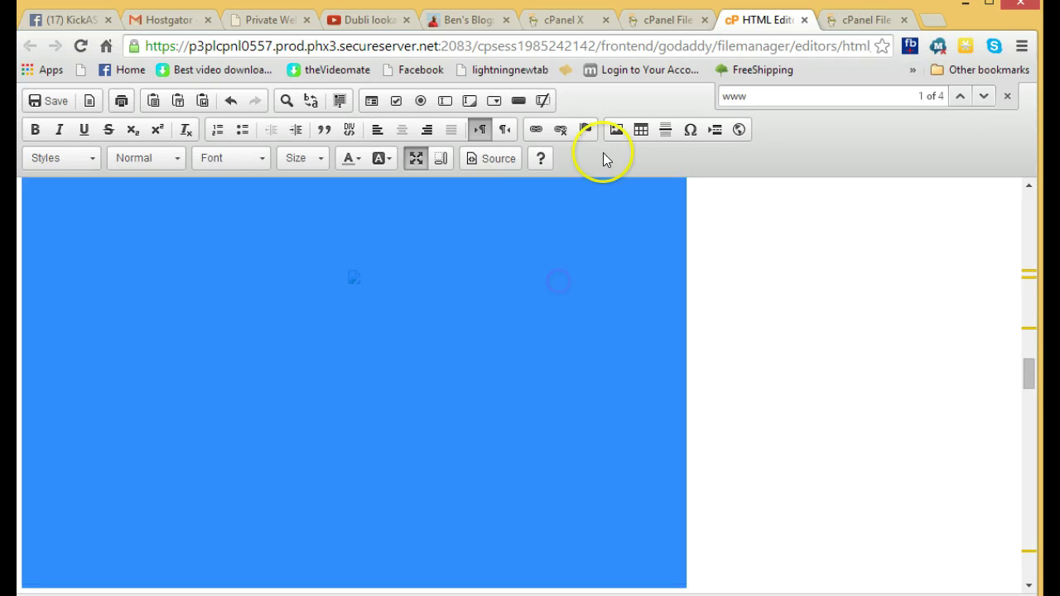
{"action": "left_click", "coordinate": [535, 134]}
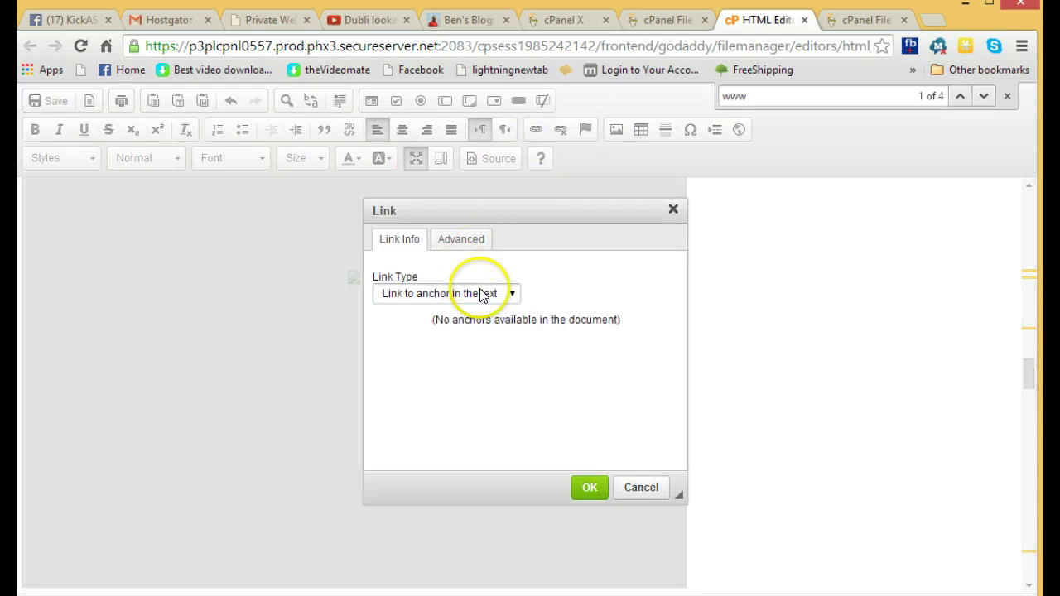
{"action": "left_click", "coordinate": [513, 295]}
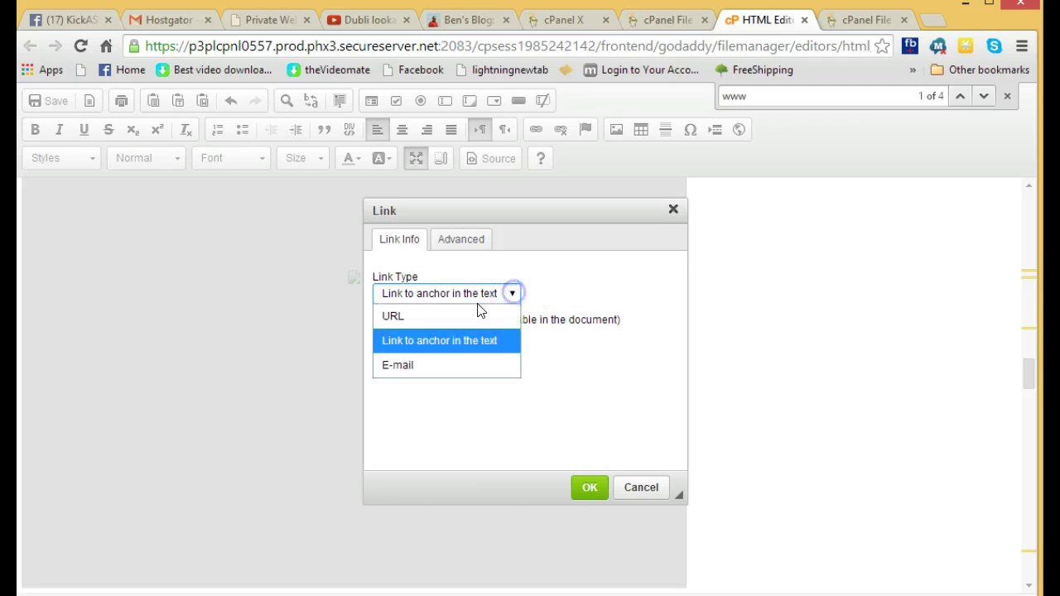
{"action": "left_click", "coordinate": [428, 315]}
{"action": "left_click", "coordinate": [483, 341]}
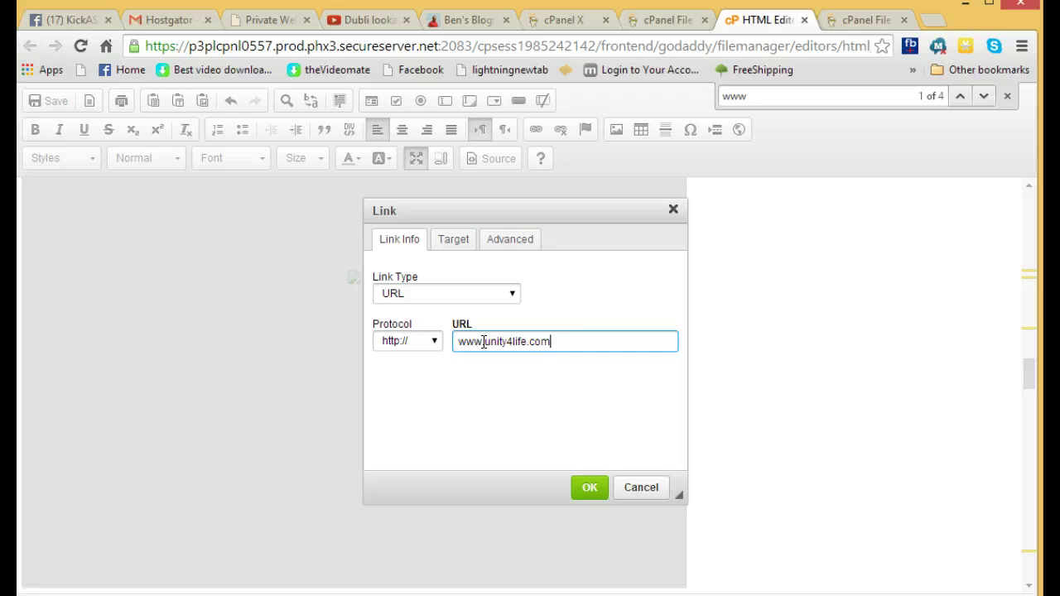
{"action": "left_click", "coordinate": [588, 490]}
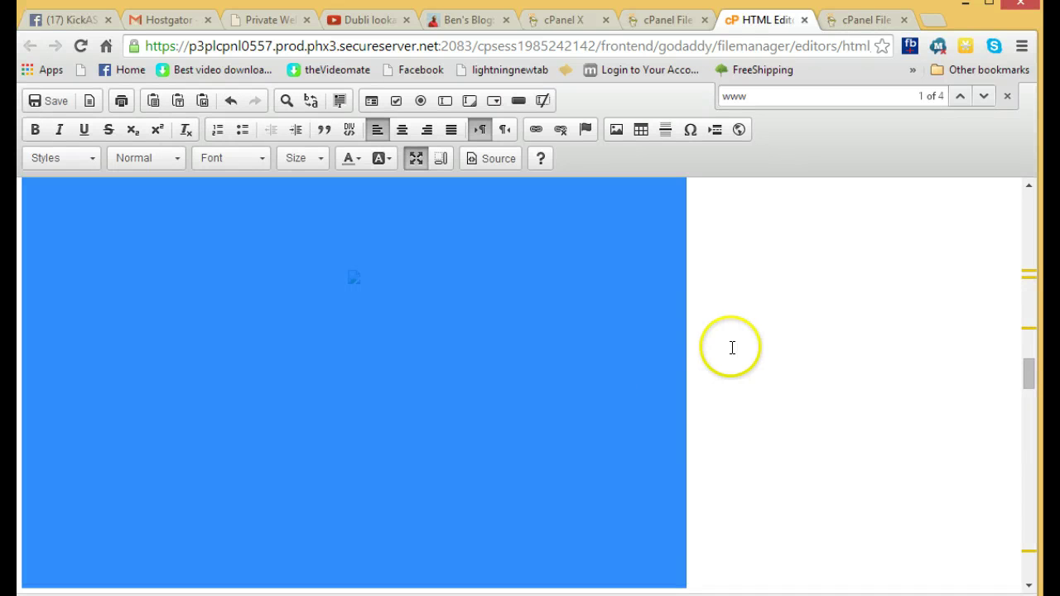
{"action": "scroll", "coordinate": [728, 345], "scroll_direction": "up", "scroll_amount": 10}
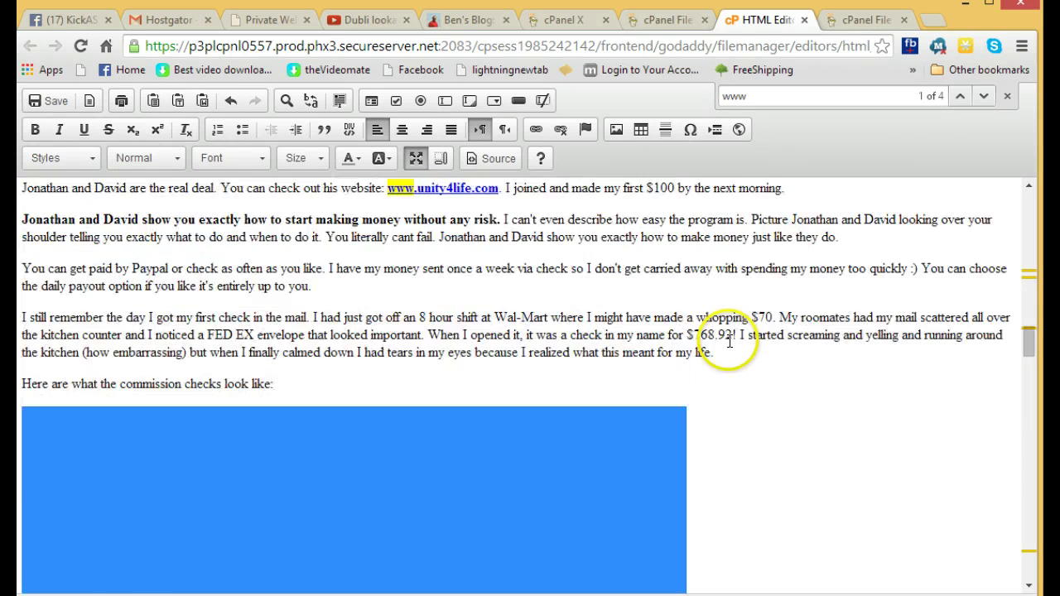
{"action": "scroll", "coordinate": [721, 346], "scroll_direction": "up", "scroll_amount": 5}
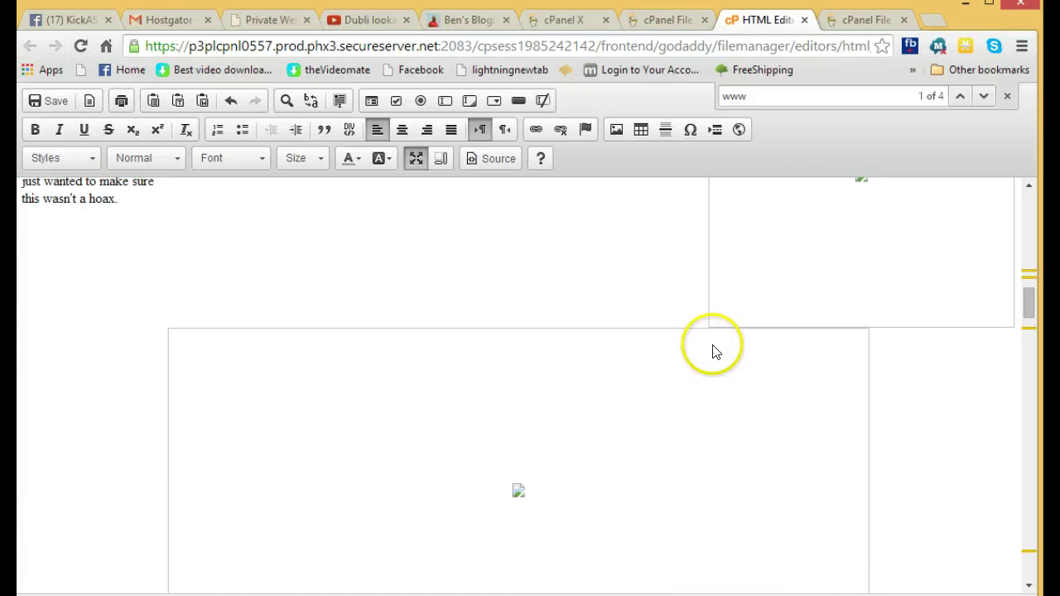
{"action": "left_click", "coordinate": [576, 451]}
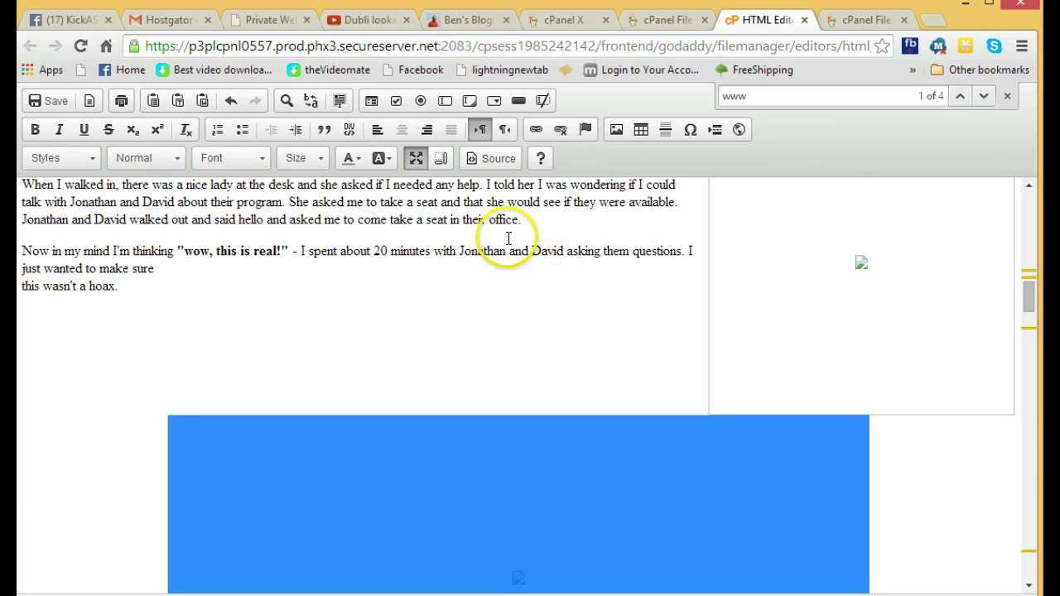
{"action": "left_click", "coordinate": [534, 130]}
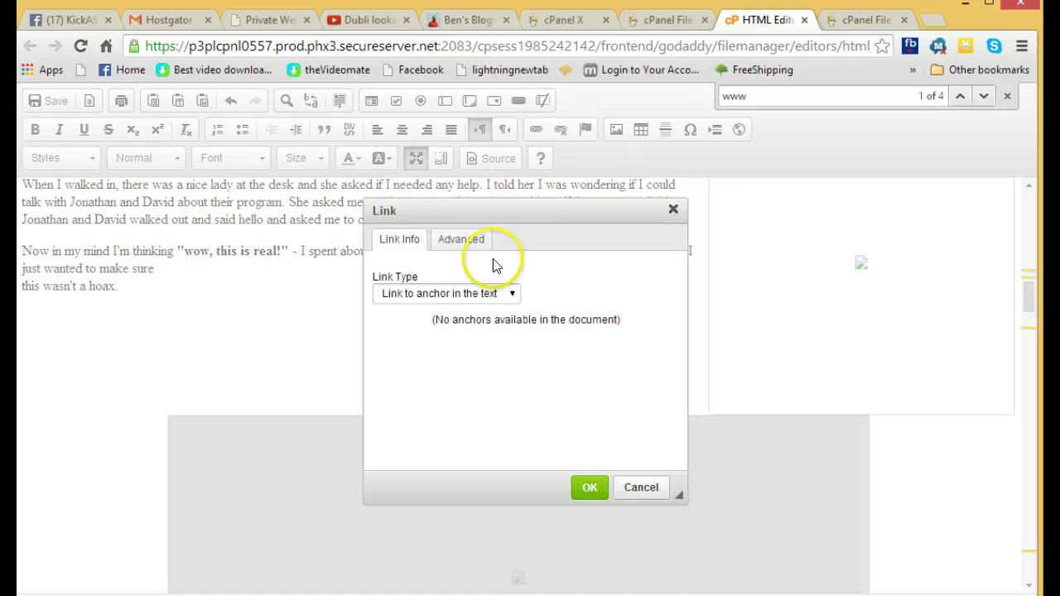
{"action": "left_click", "coordinate": [510, 293]}
{"action": "left_click", "coordinate": [412, 315]}
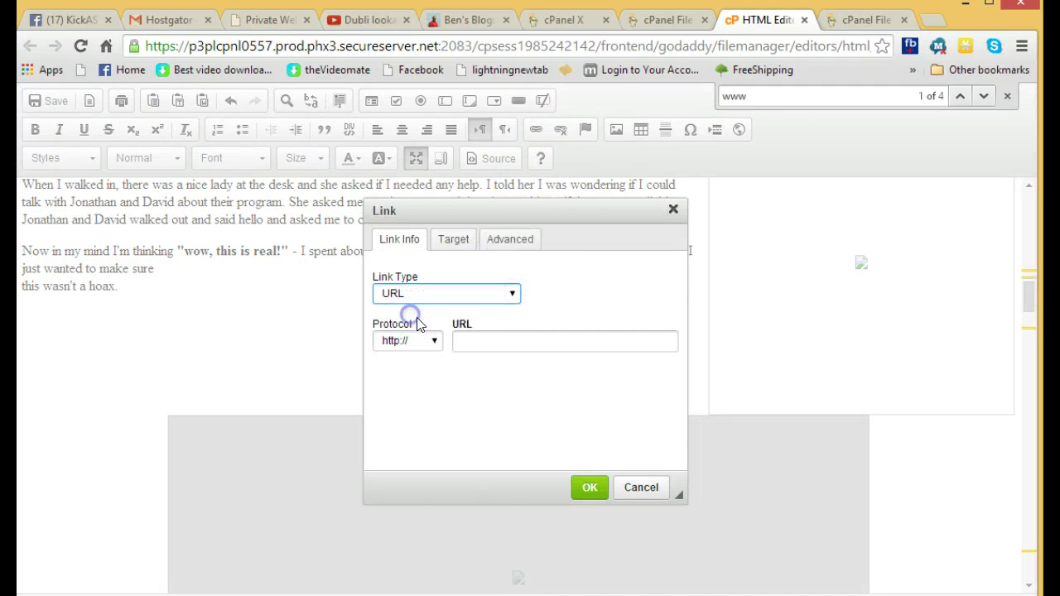
{"action": "left_click", "coordinate": [478, 341]}
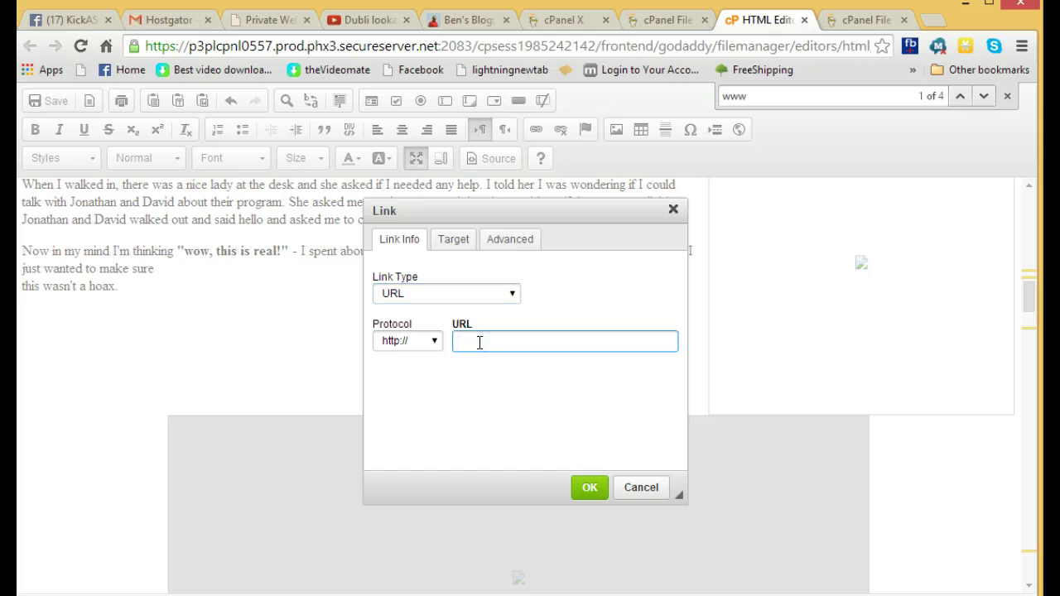
{"action": "left_click", "coordinate": [589, 487]}
{"action": "scroll", "coordinate": [524, 321], "scroll_direction": "up", "scroll_amount": 3}
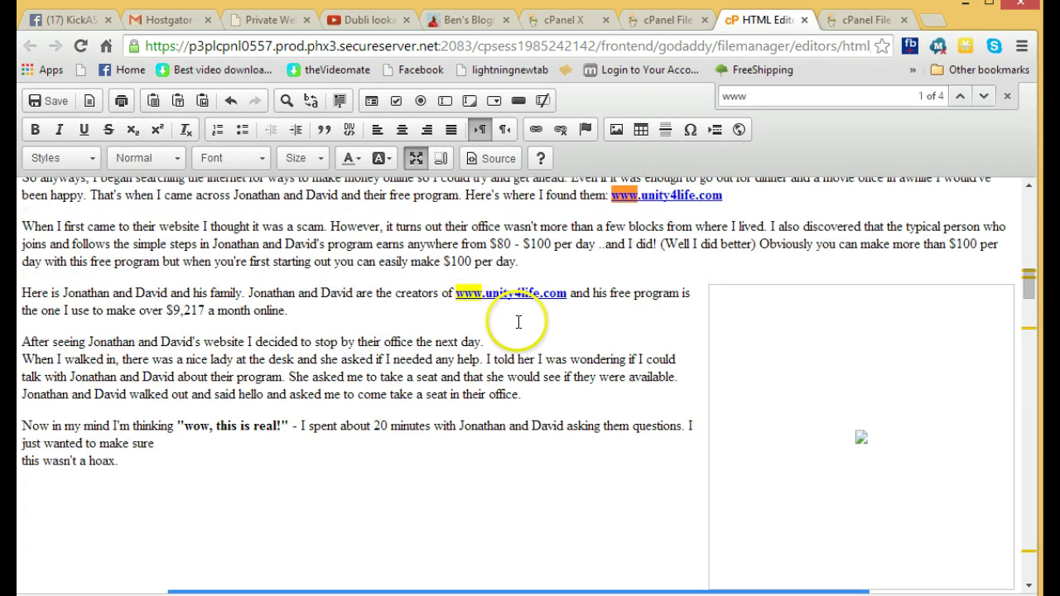
{"action": "left_click", "coordinate": [716, 328]}
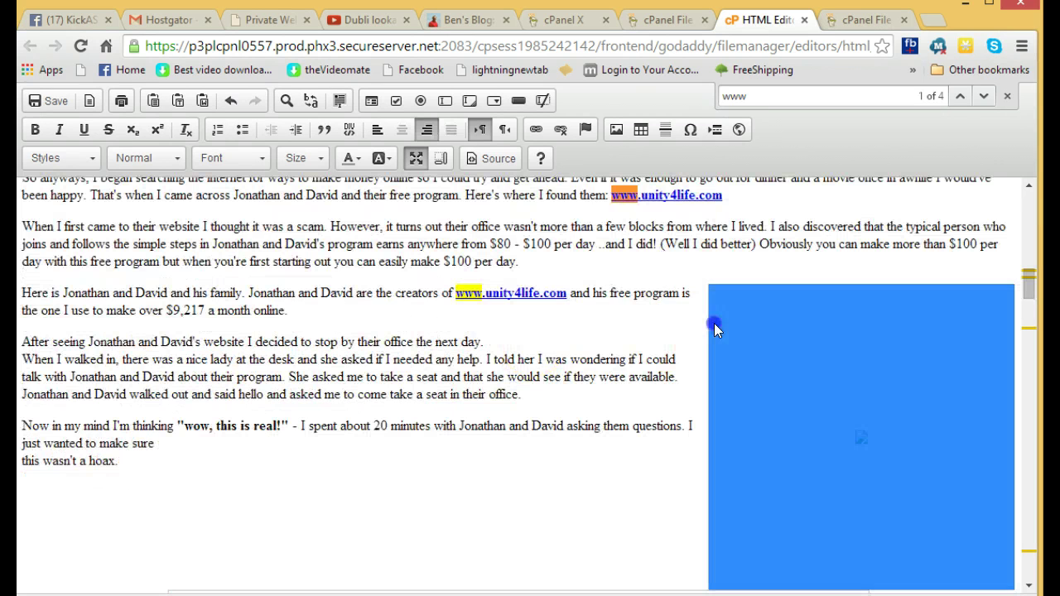
{"action": "left_click", "coordinate": [535, 130]}
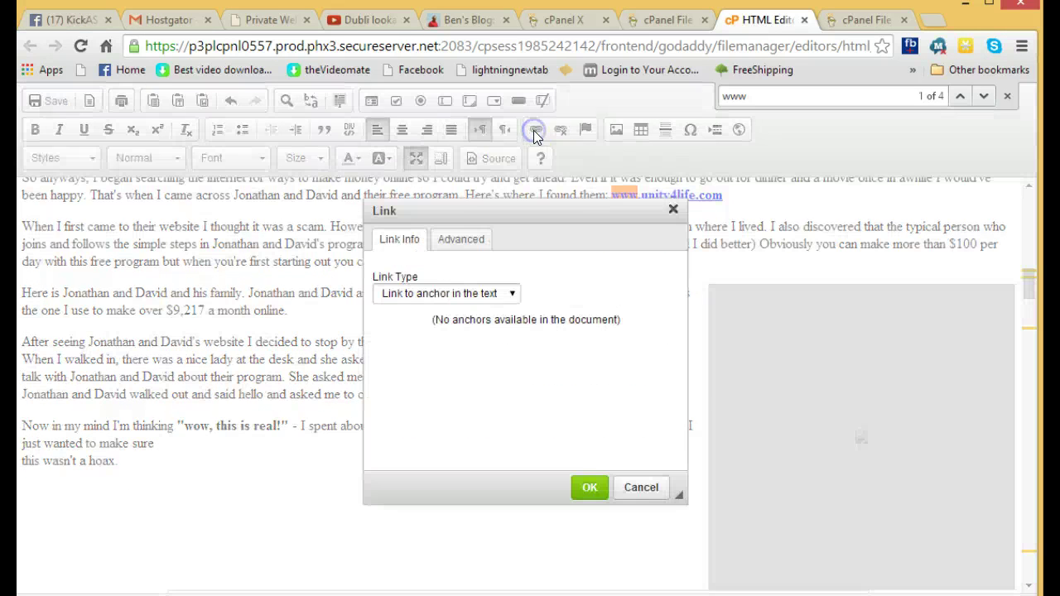
{"action": "left_click", "coordinate": [511, 294]}
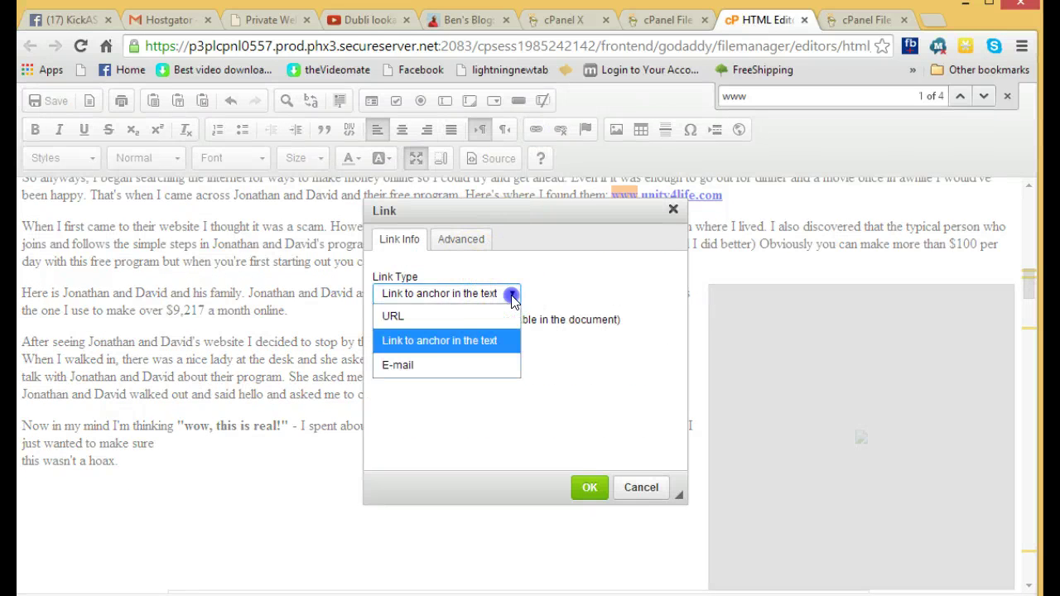
{"action": "left_click", "coordinate": [435, 317]}
{"action": "left_click", "coordinate": [492, 344]}
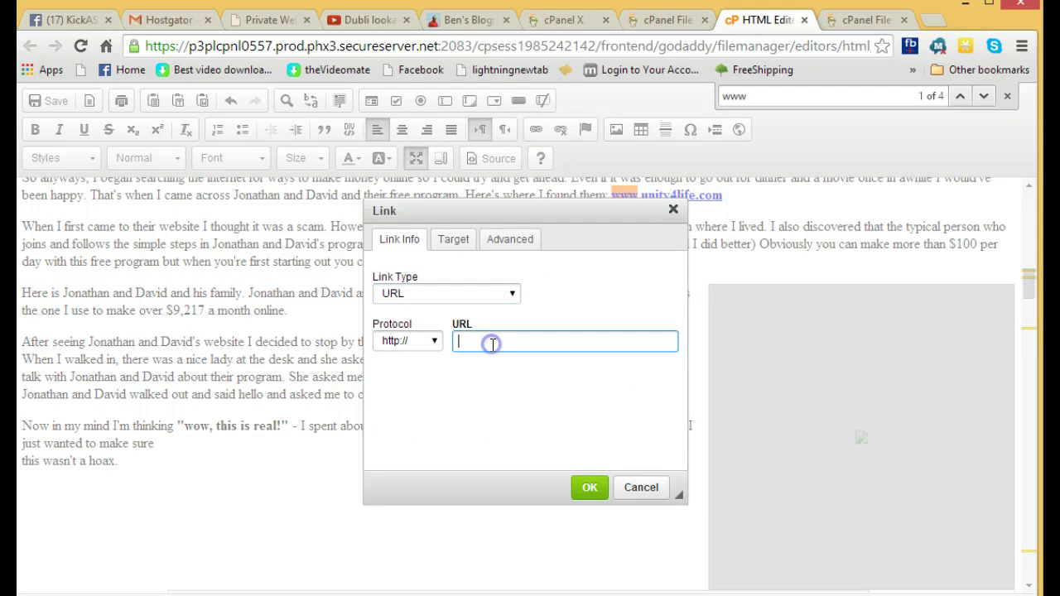
{"action": "left_click", "coordinate": [589, 488]}
{"action": "scroll", "coordinate": [617, 331], "scroll_direction": "up", "scroll_amount": 3}
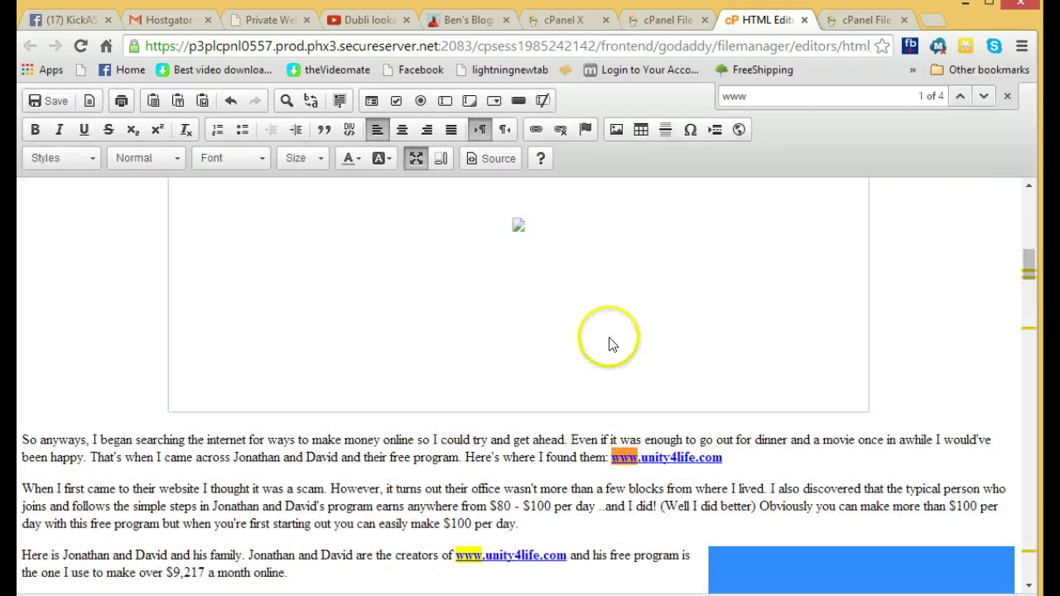
{"action": "left_click", "coordinate": [515, 328]}
{"action": "left_click", "coordinate": [536, 129]}
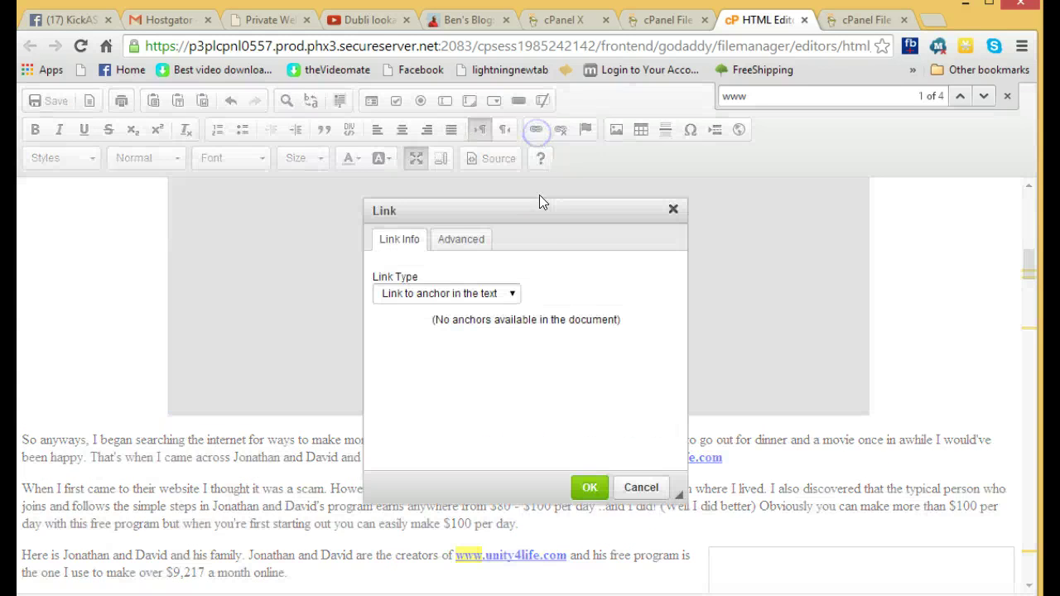
{"action": "left_click", "coordinate": [506, 293]}
{"action": "left_click", "coordinate": [440, 317]}
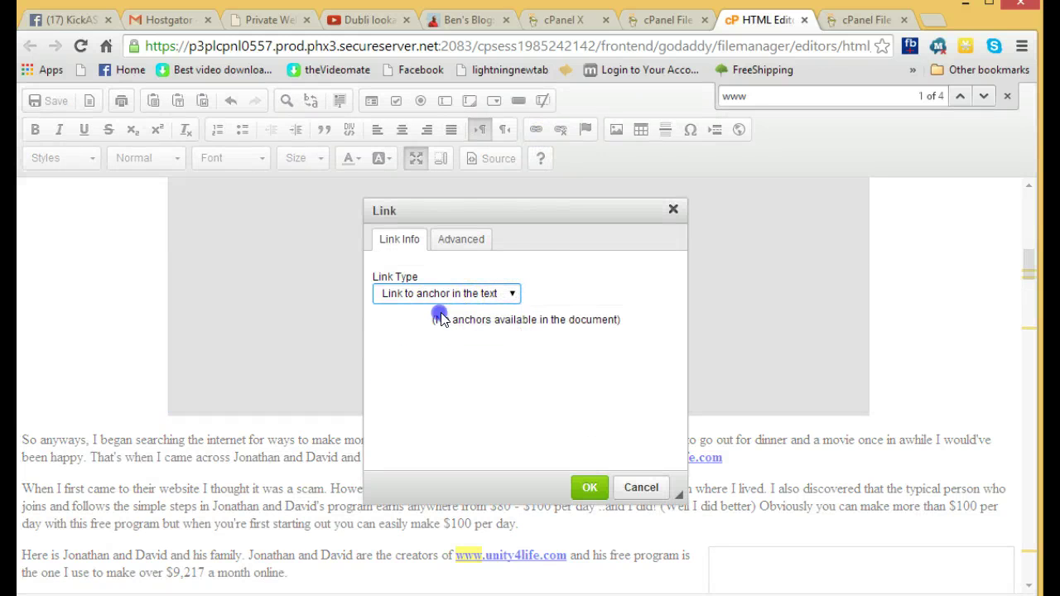
{"action": "left_click", "coordinate": [463, 340]}
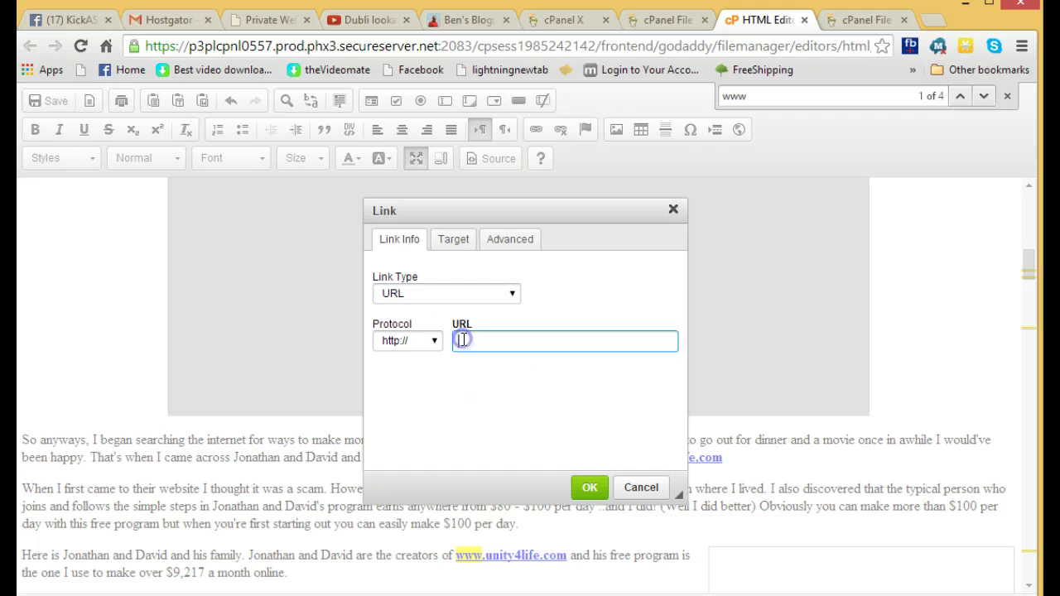
{"action": "left_click", "coordinate": [573, 485]}
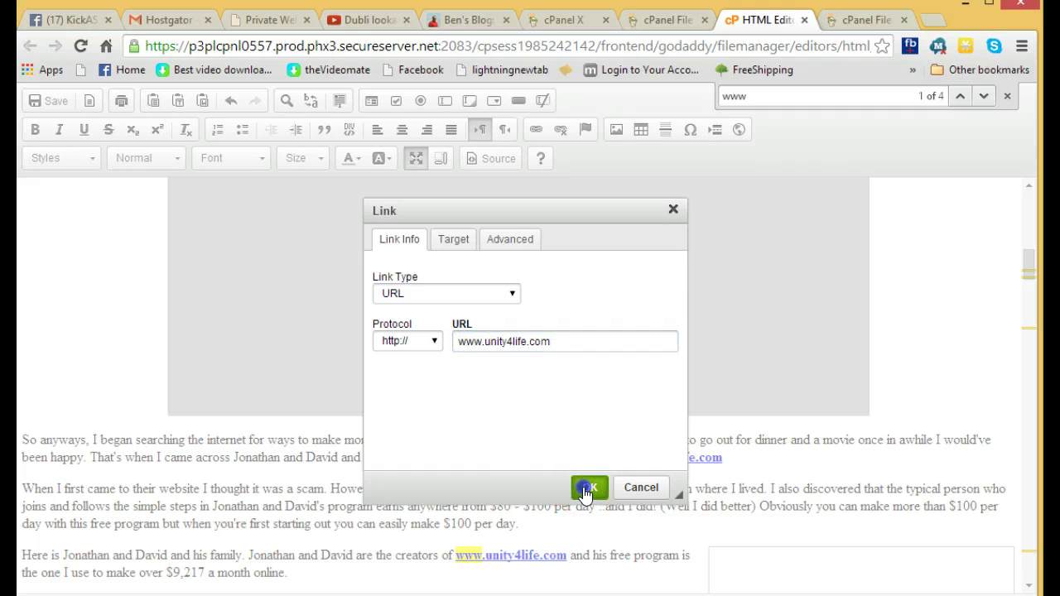
Link the thin picture strip below the story text to the offer URL
{"action": "scroll", "coordinate": [699, 318], "scroll_direction": "up", "scroll_amount": 4}
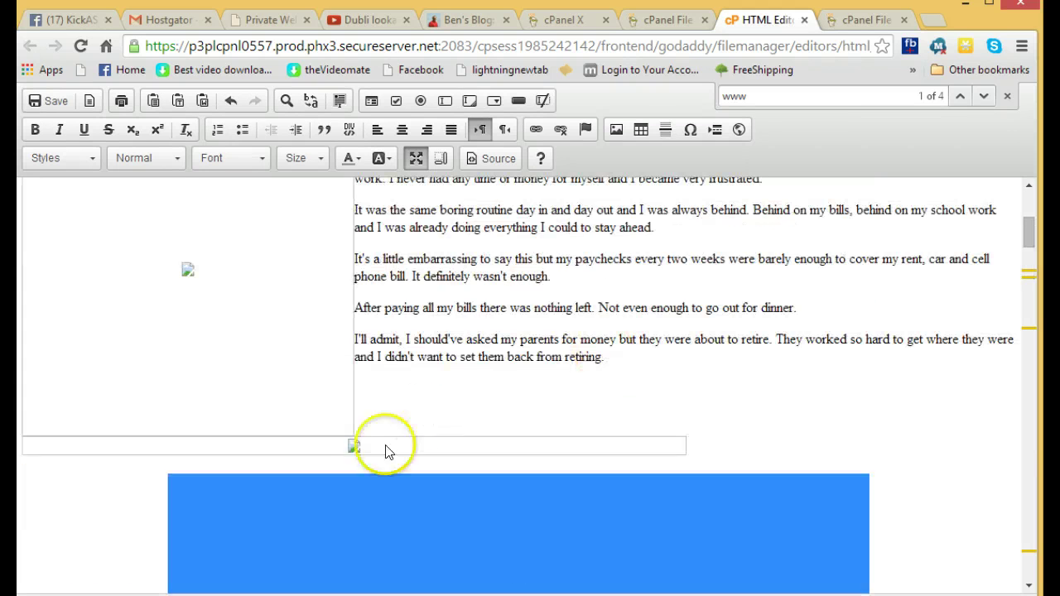
{"action": "left_click", "coordinate": [399, 448]}
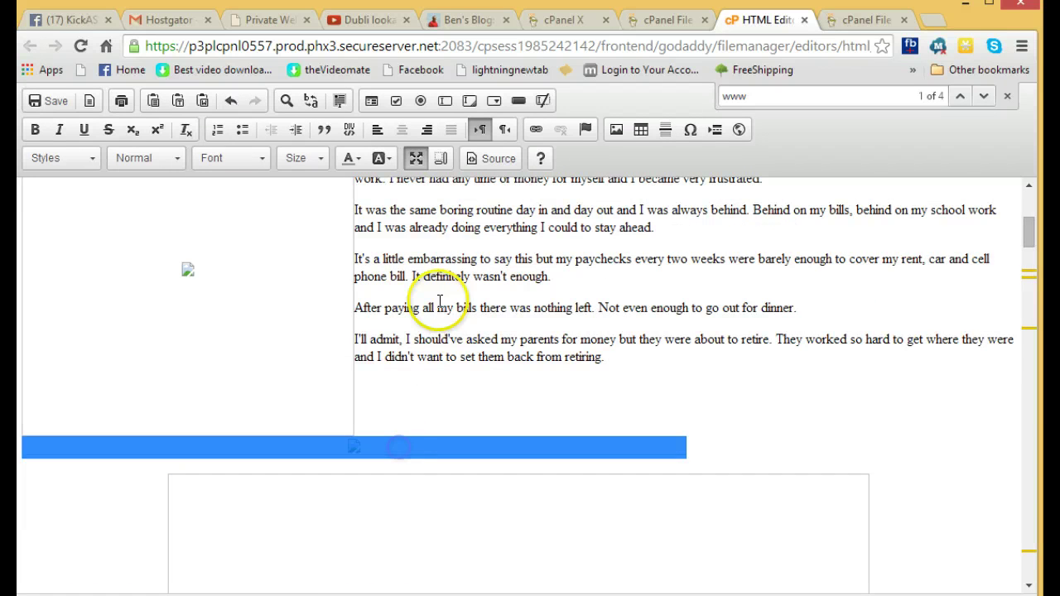
{"action": "left_click", "coordinate": [535, 129]}
{"action": "left_click", "coordinate": [464, 335]}
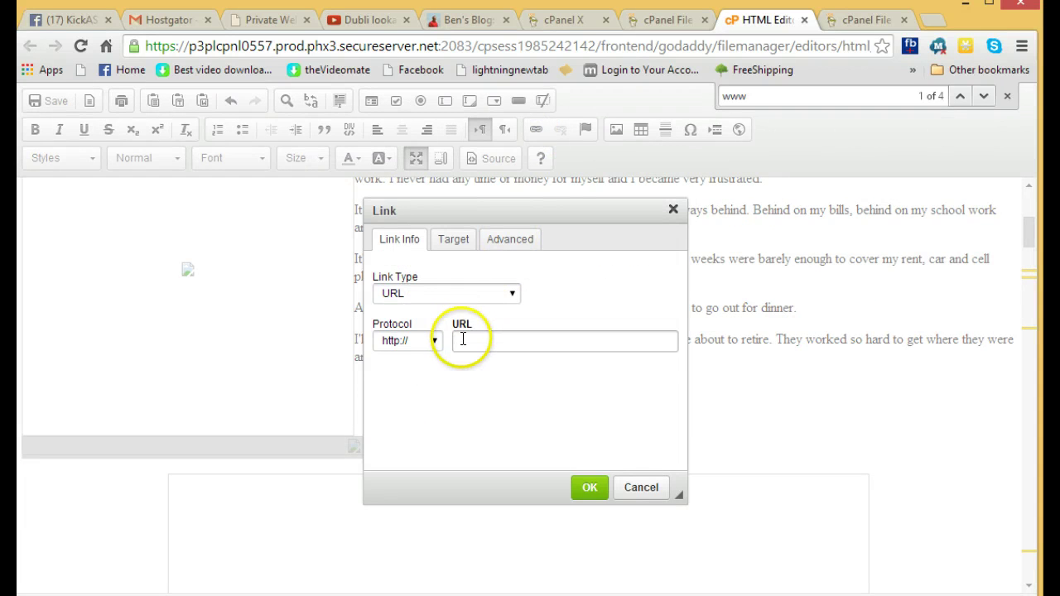
{"action": "type", "text": "www.andylife.com"}
{"action": "left_click", "coordinate": [588, 487]}
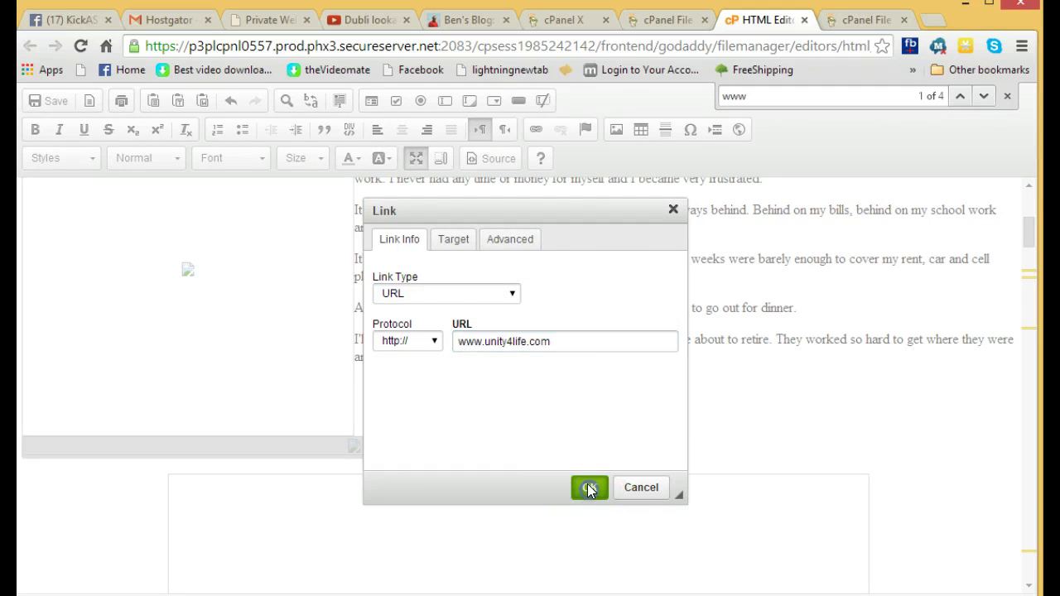
{"action": "scroll", "coordinate": [566, 356], "scroll_direction": "up", "scroll_amount": 2}
{"action": "left_click", "coordinate": [277, 382]}
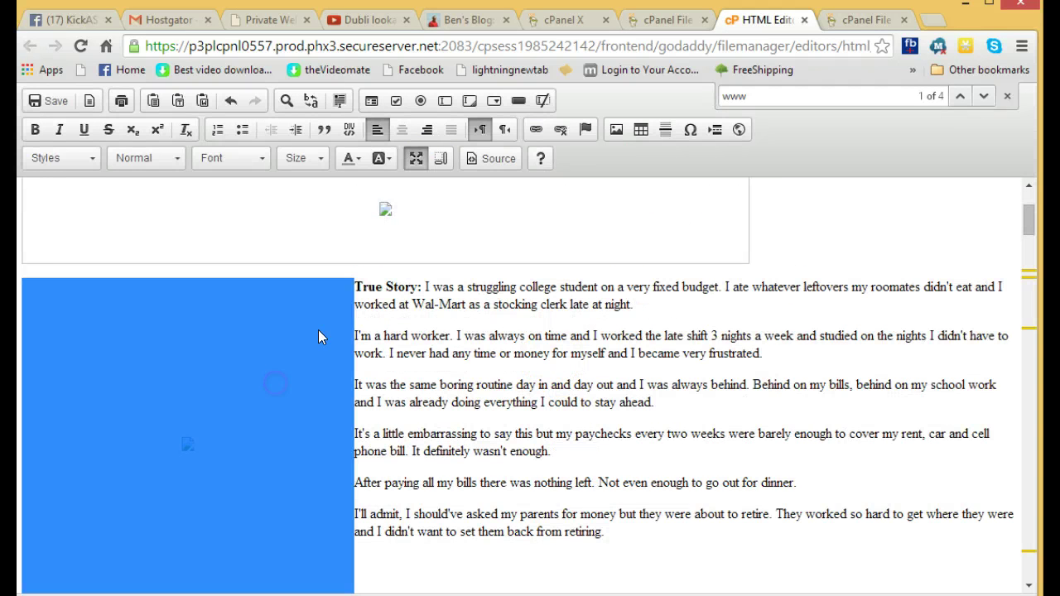
{"action": "left_click", "coordinate": [535, 131]}
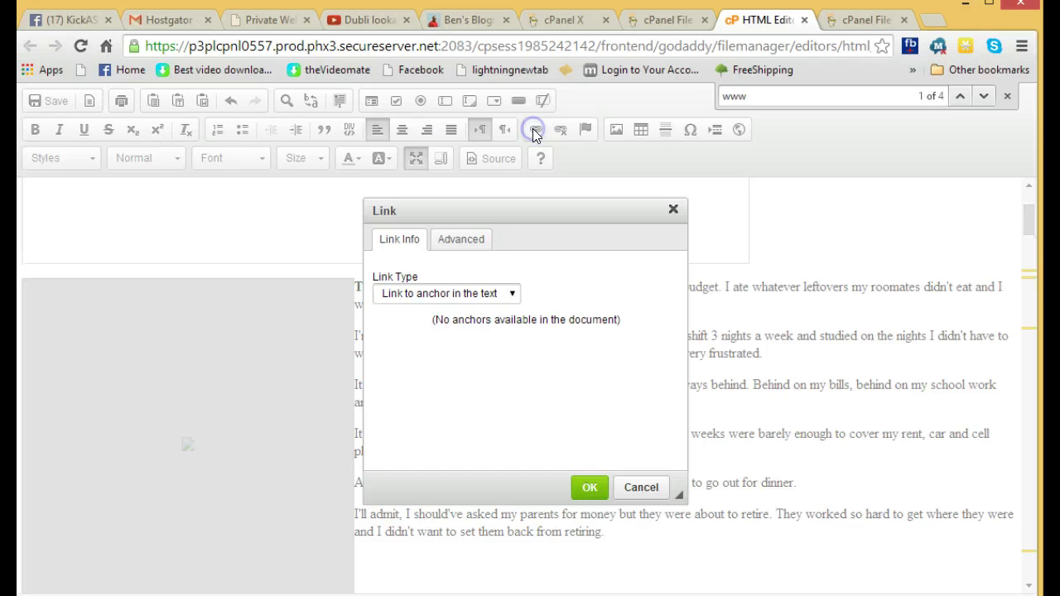
{"action": "left_click", "coordinate": [512, 294]}
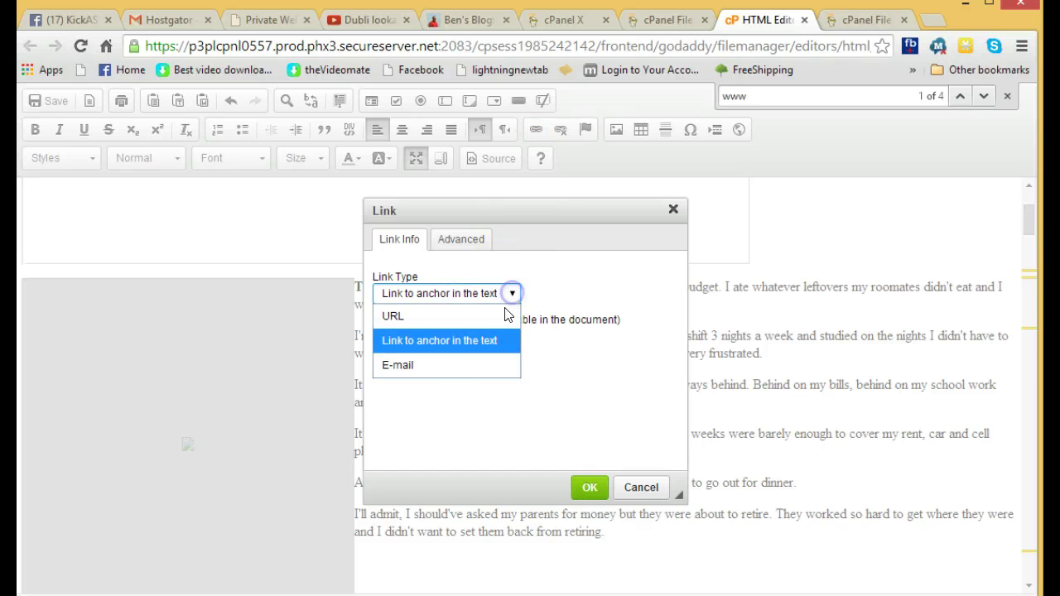
{"action": "left_click", "coordinate": [429, 317]}
{"action": "left_click", "coordinate": [485, 347]}
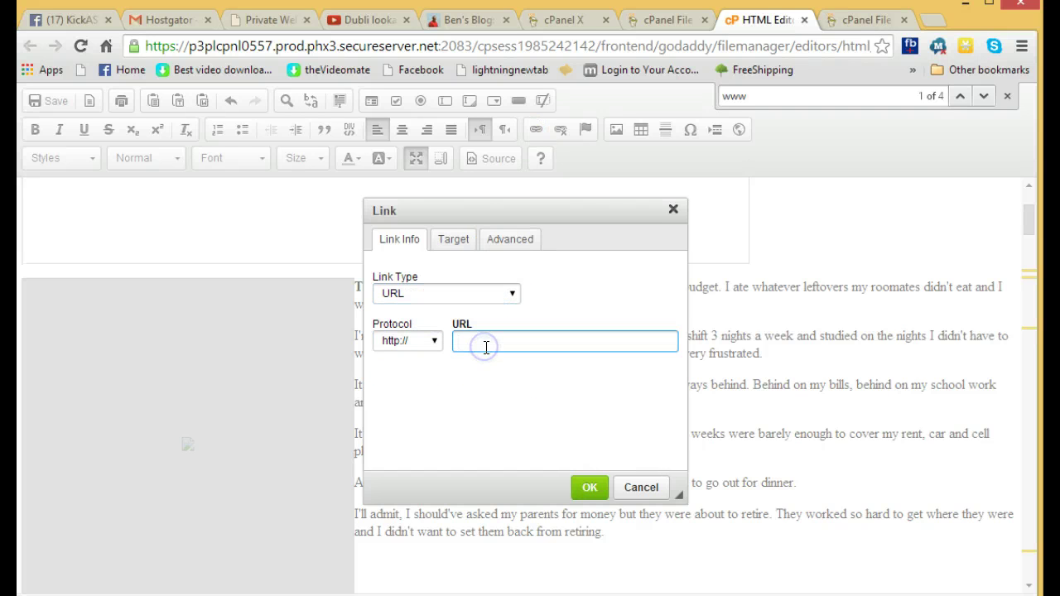
{"action": "type", "text": "www.unity4life.com"}
{"action": "left_click", "coordinate": [586, 489]}
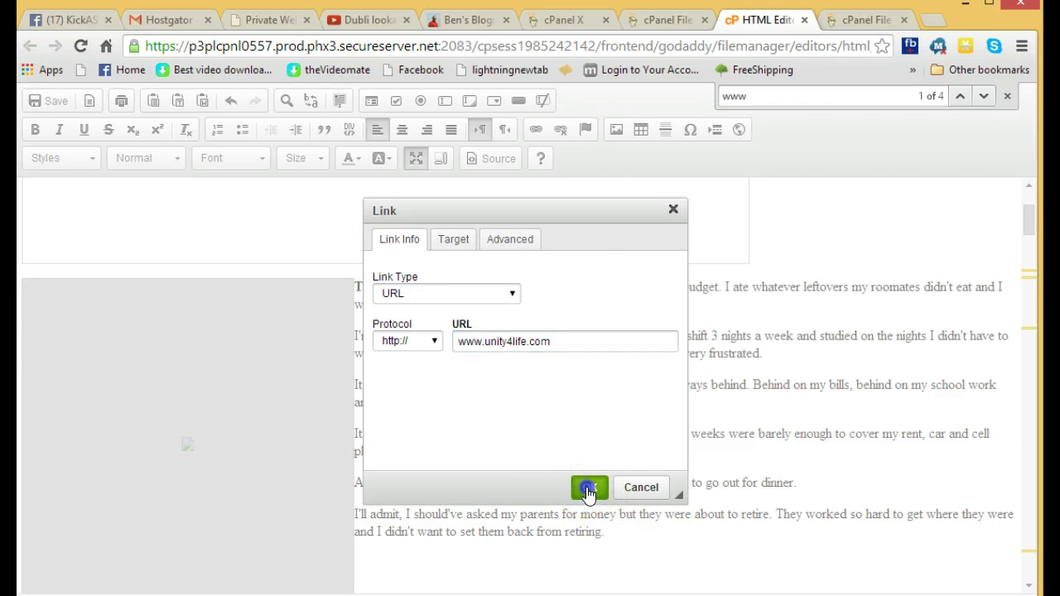
{"action": "scroll", "coordinate": [599, 289], "scroll_direction": "up", "scroll_amount": 1}
{"action": "left_click", "coordinate": [481, 311]}
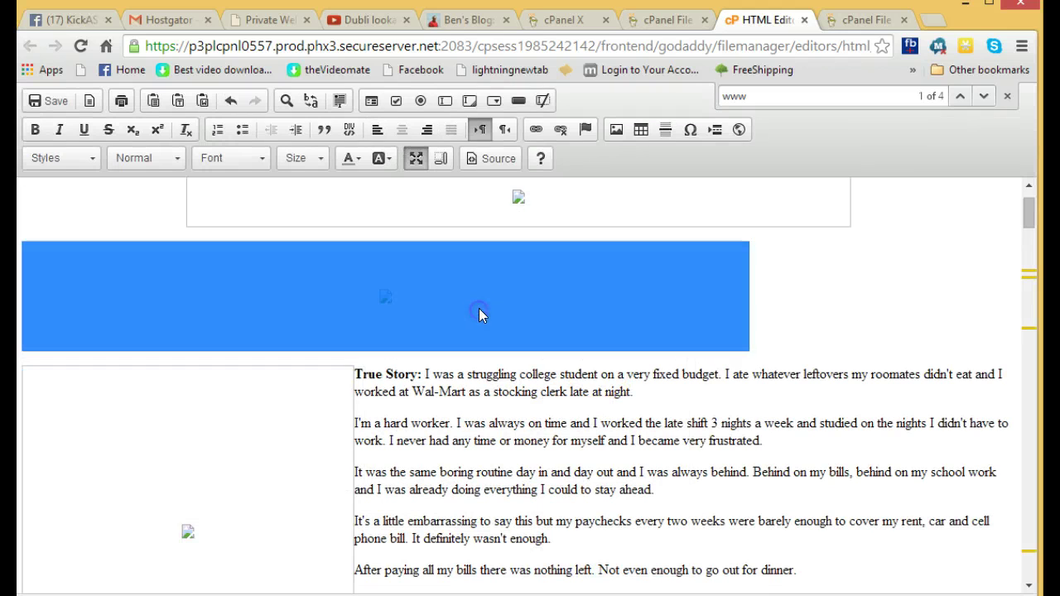
{"action": "left_click", "coordinate": [537, 131]}
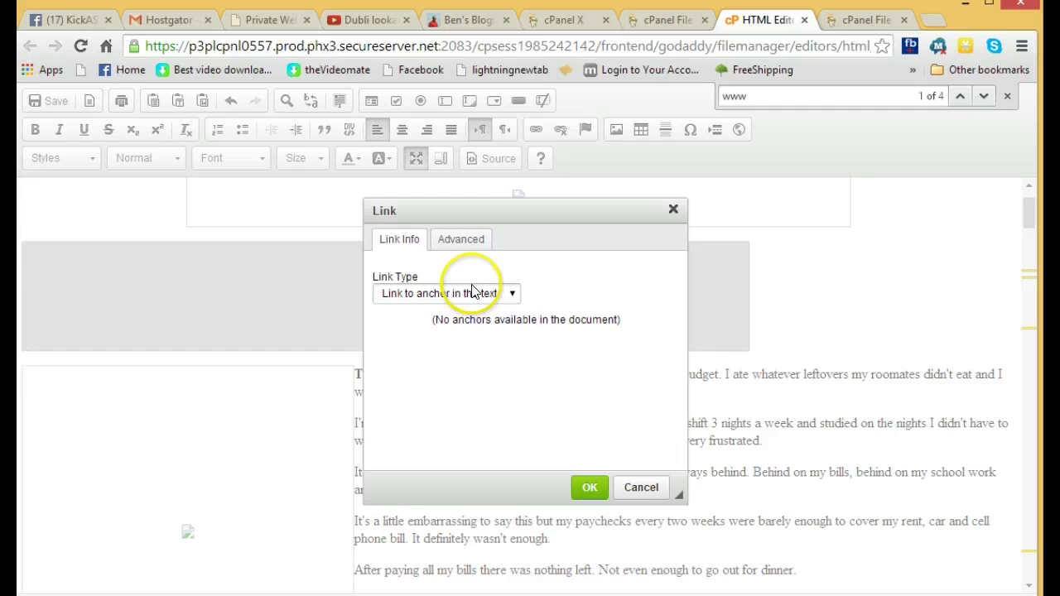
{"action": "left_click", "coordinate": [514, 294]}
{"action": "left_click", "coordinate": [420, 315]}
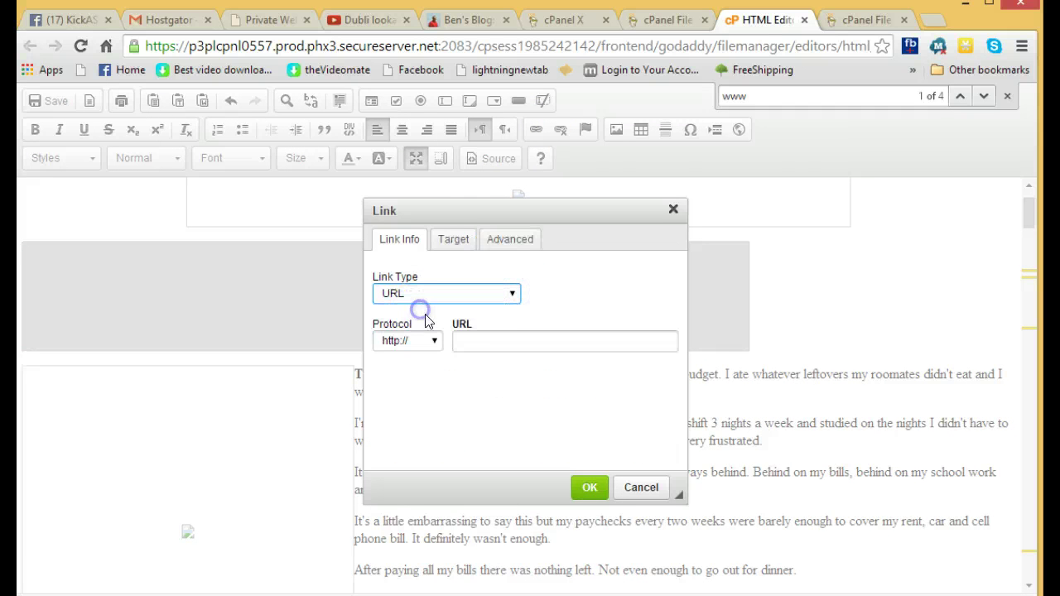
{"action": "left_click", "coordinate": [489, 342]}
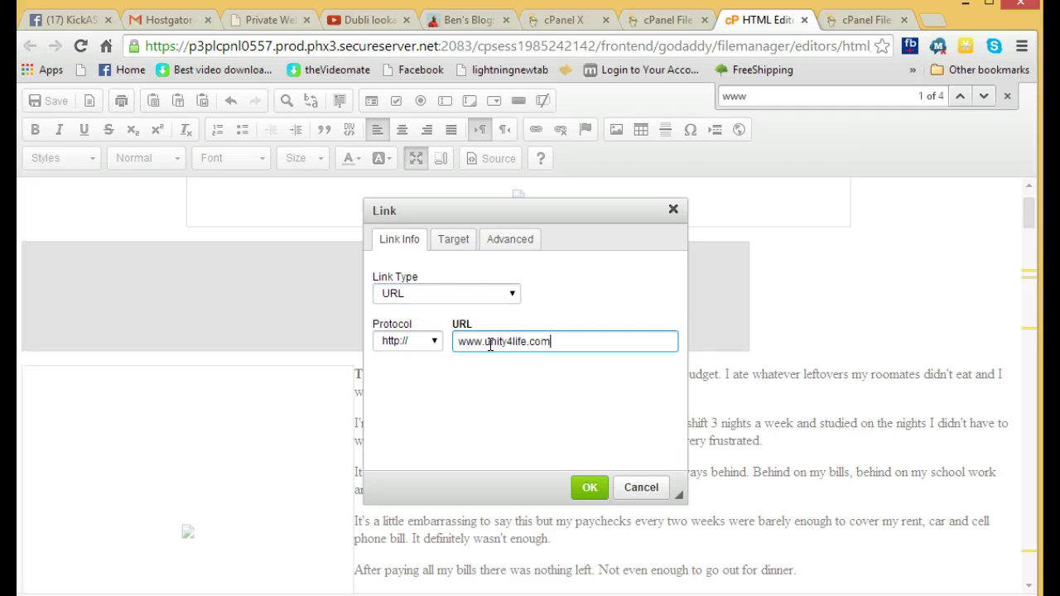
{"action": "left_click", "coordinate": [586, 487]}
Link the upper banner image under the Sara's Story heading to the offer URL
{"action": "scroll", "coordinate": [657, 308], "scroll_direction": "up", "scroll_amount": 1}
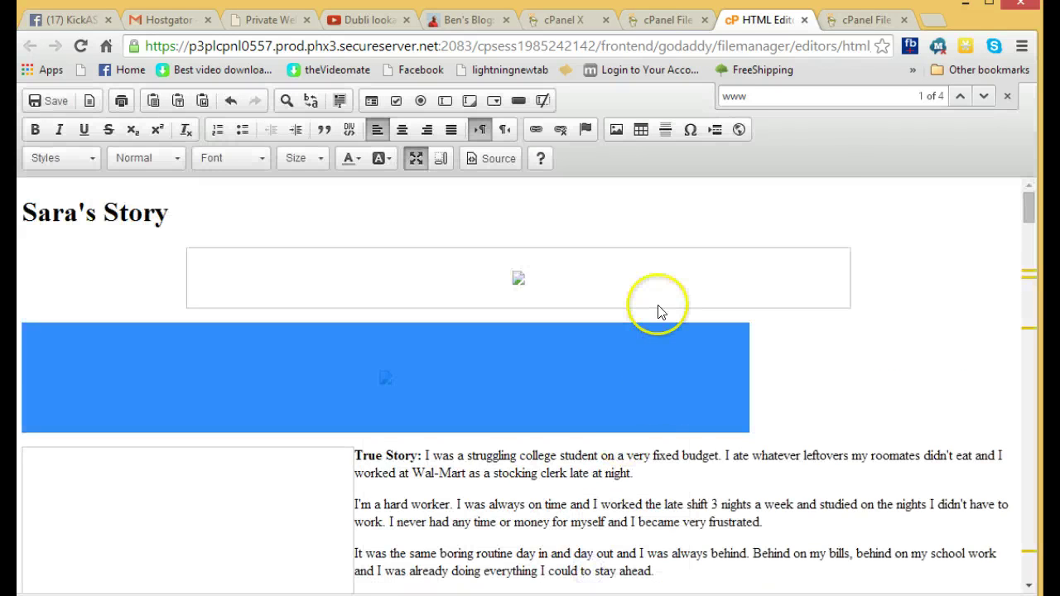
{"action": "left_click", "coordinate": [428, 292]}
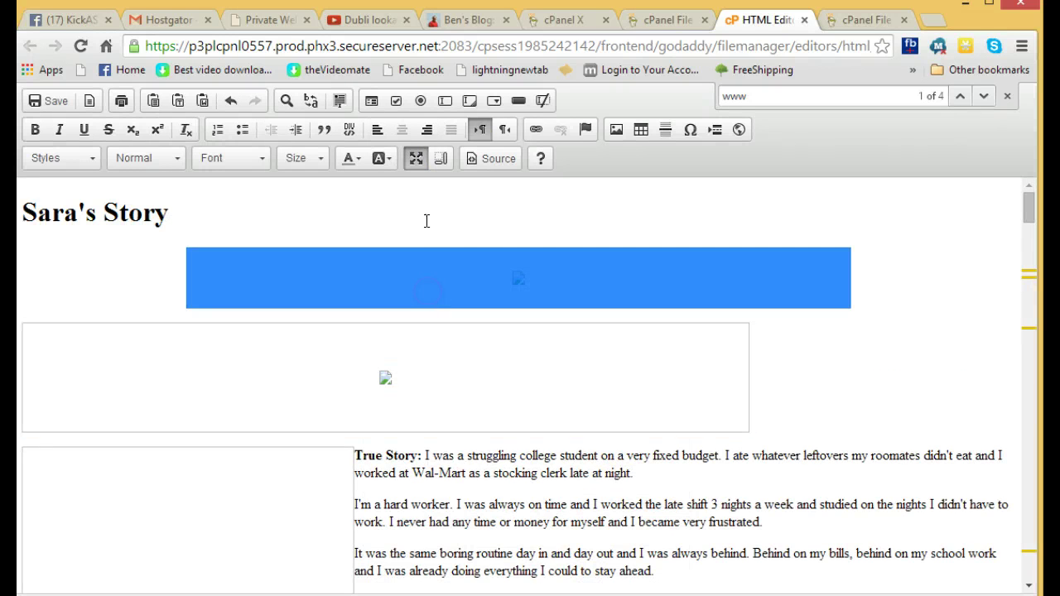
{"action": "left_click", "coordinate": [534, 129]}
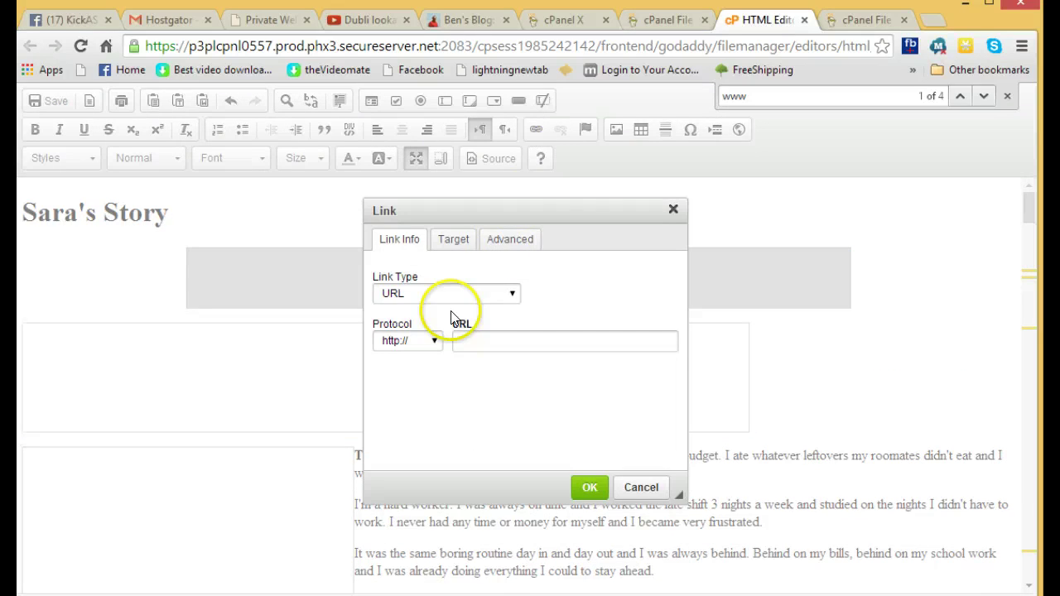
{"action": "left_click", "coordinate": [470, 337]}
{"action": "type", "text": "www.unitylife.com"}
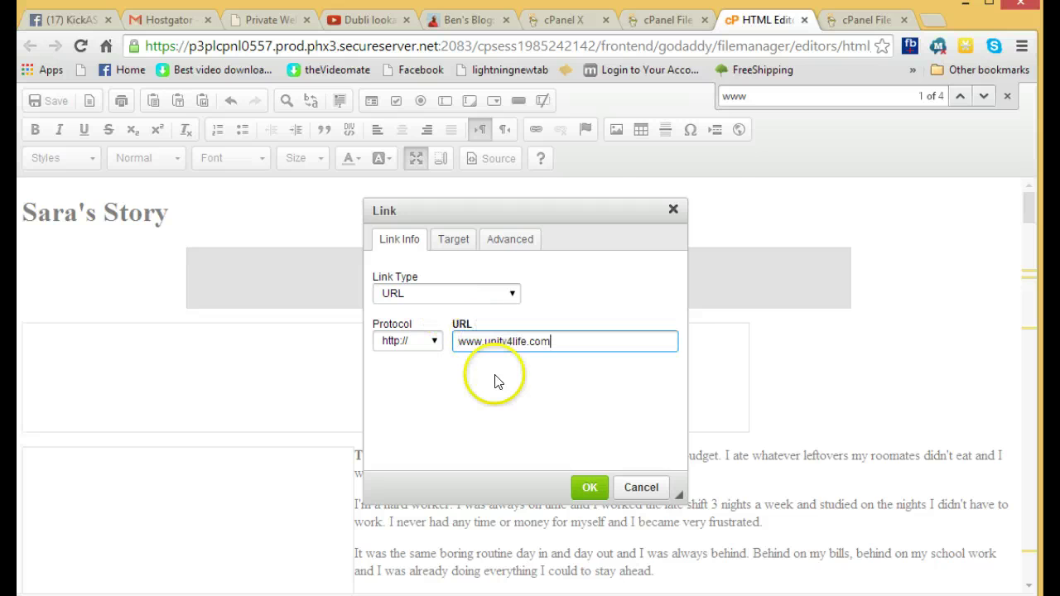
{"action": "left_click", "coordinate": [589, 486]}
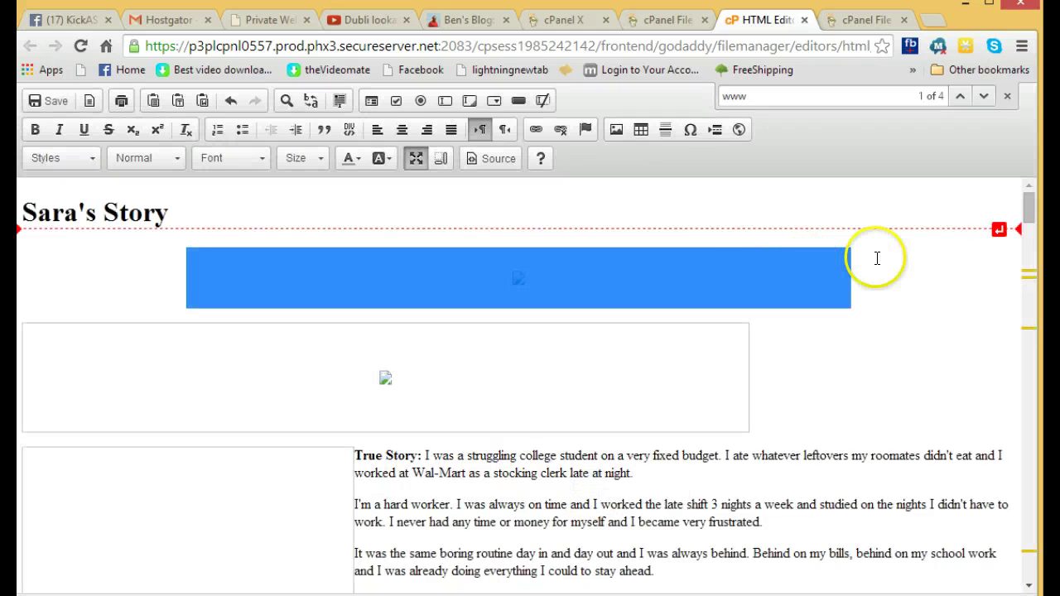
Save index.html and close the HTML Editor, back to the public_html listing
{"action": "scroll", "coordinate": [854, 286], "scroll_direction": "down", "scroll_amount": 5}
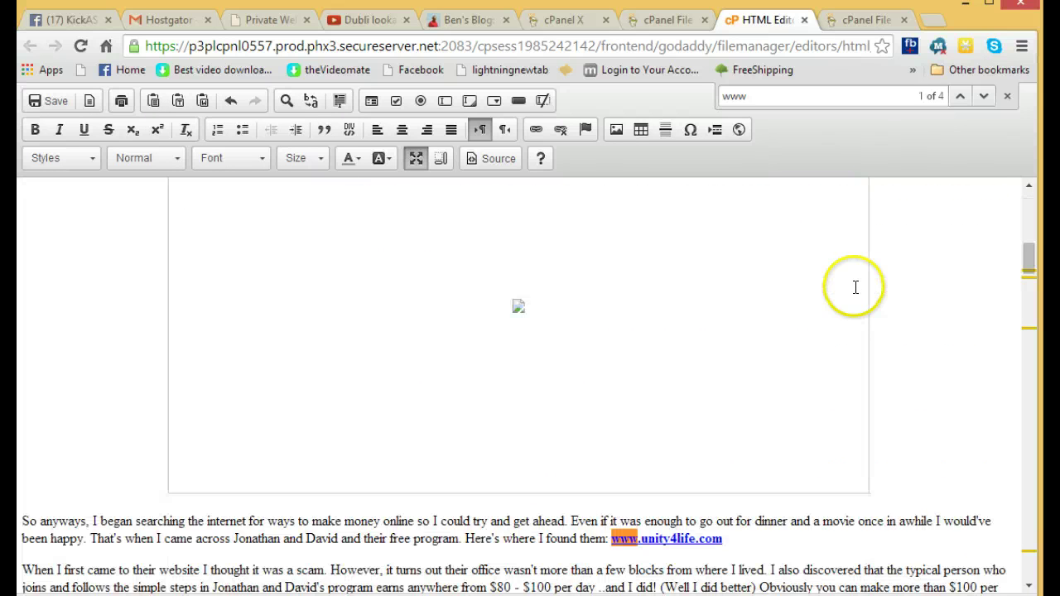
{"action": "scroll", "coordinate": [853, 289], "scroll_direction": "up", "scroll_amount": 8}
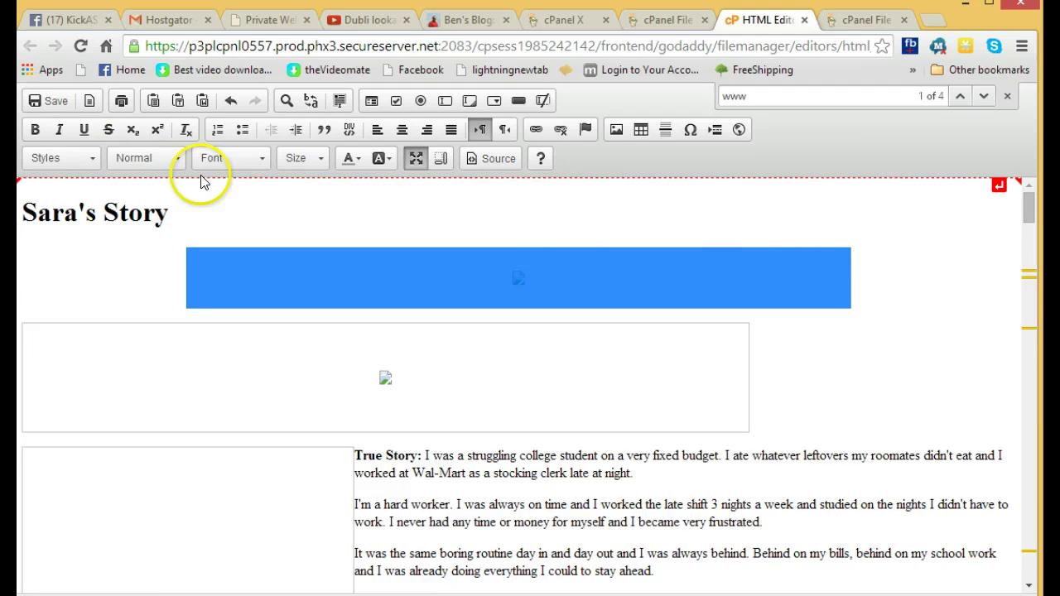
{"action": "left_click", "coordinate": [48, 101]}
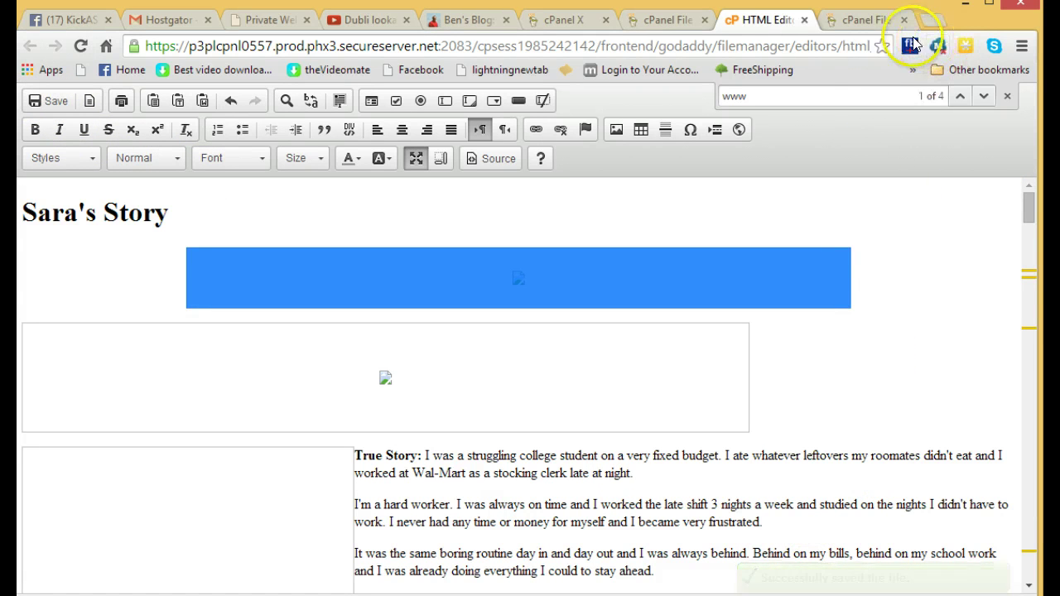
{"action": "left_click", "coordinate": [804, 20]}
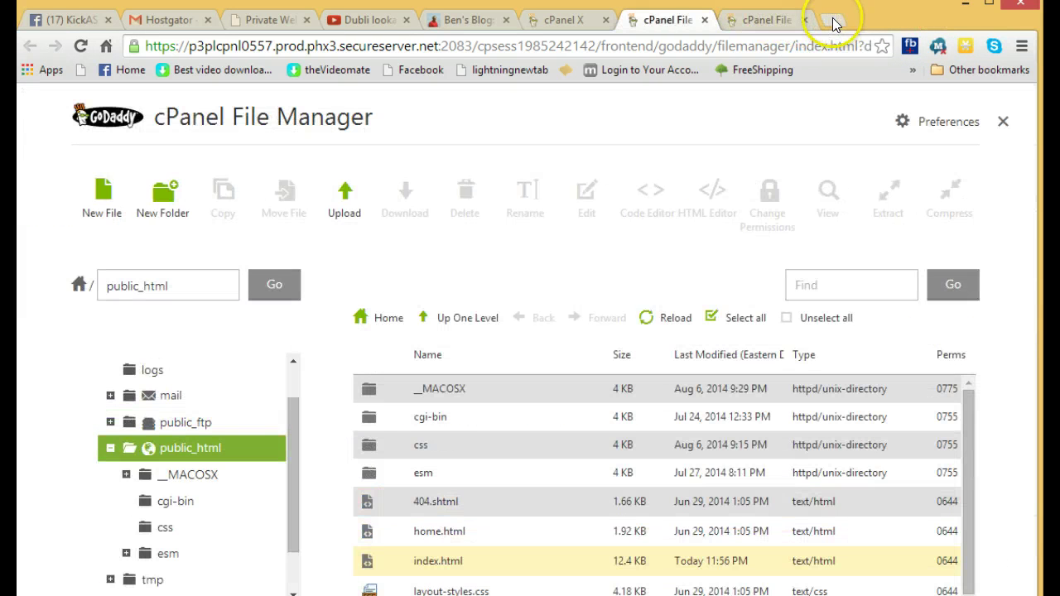
Load live4hometime.com in a new Chrome tab, showing a coming-soon placeholder page
{"action": "left_click", "coordinate": [832, 21]}
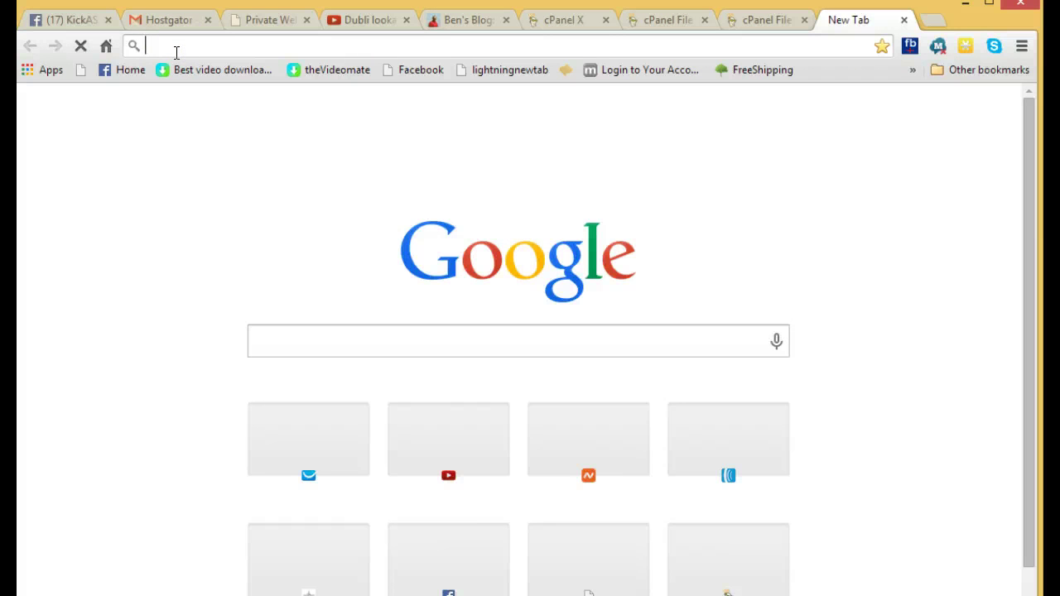
{"action": "type", "text": "l"}
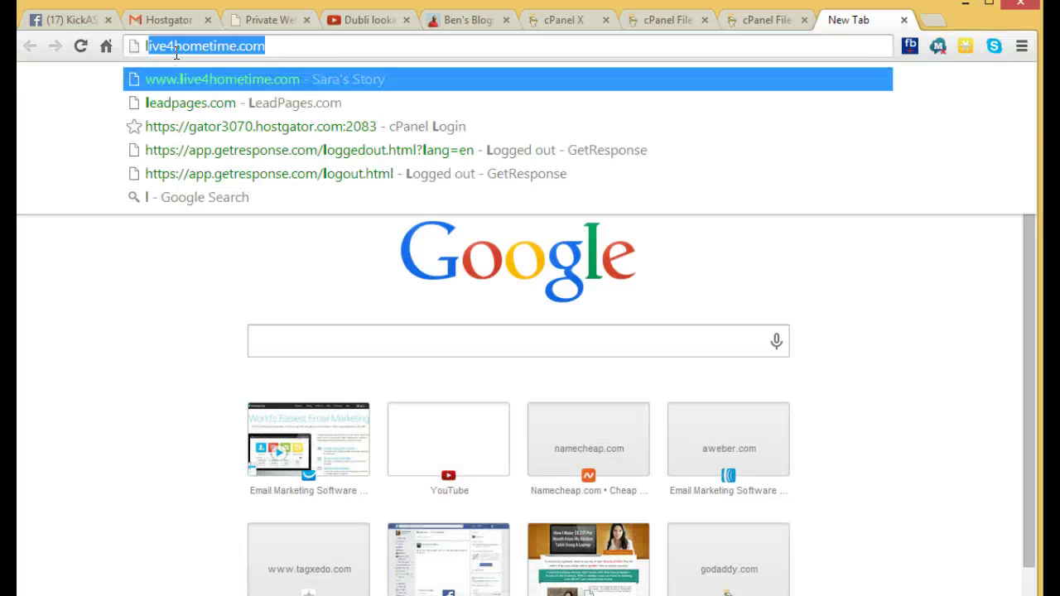
{"action": "type", "text": "i"}
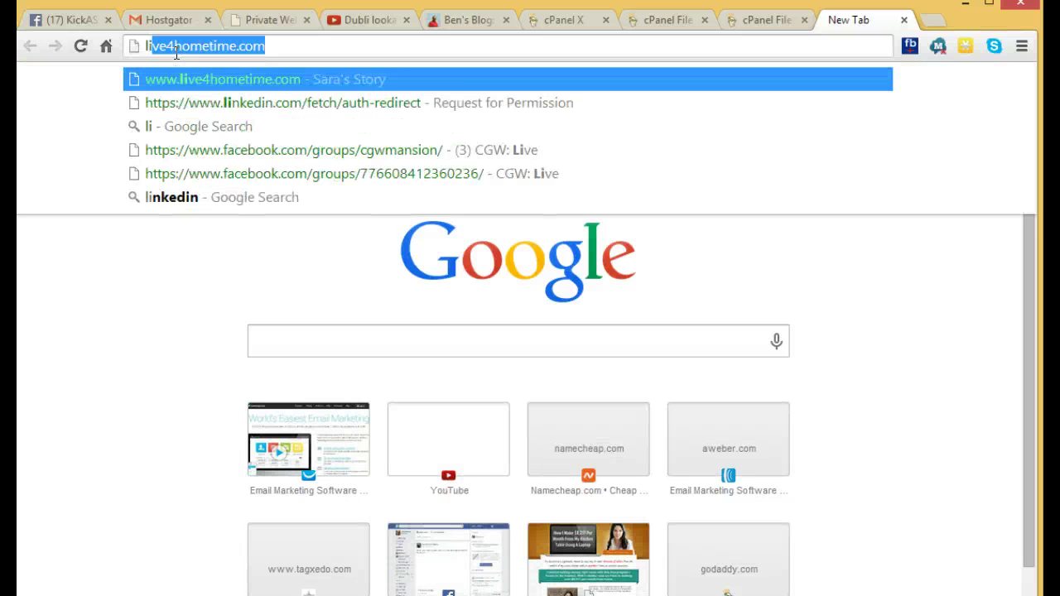
{"action": "left_click", "coordinate": [285, 43]}
{"action": "key", "text": "Return"}
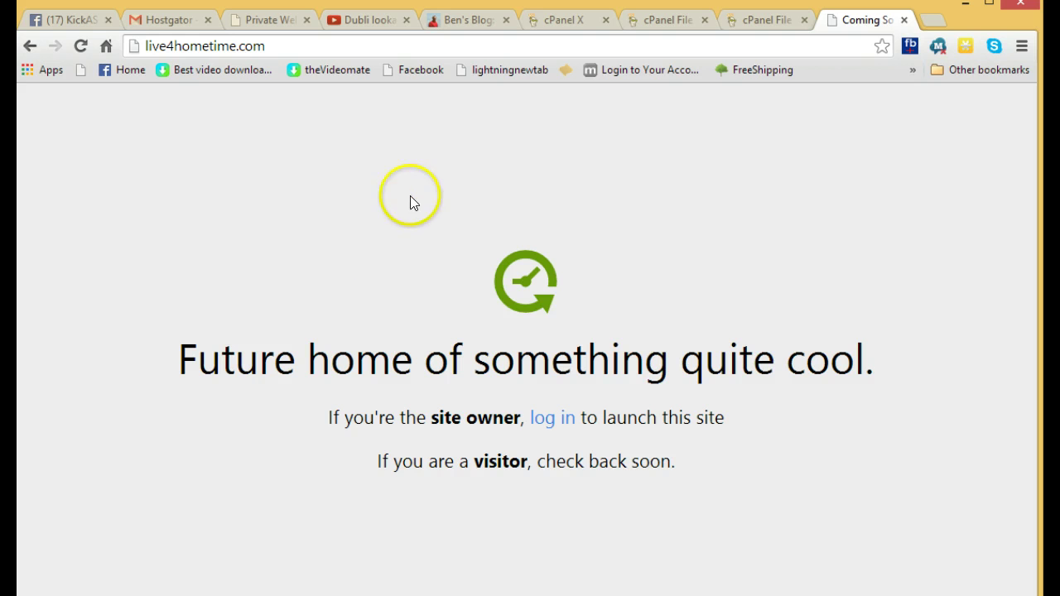
Replace the address with njoymore.biz and load the site
{"action": "left_click", "coordinate": [276, 45]}
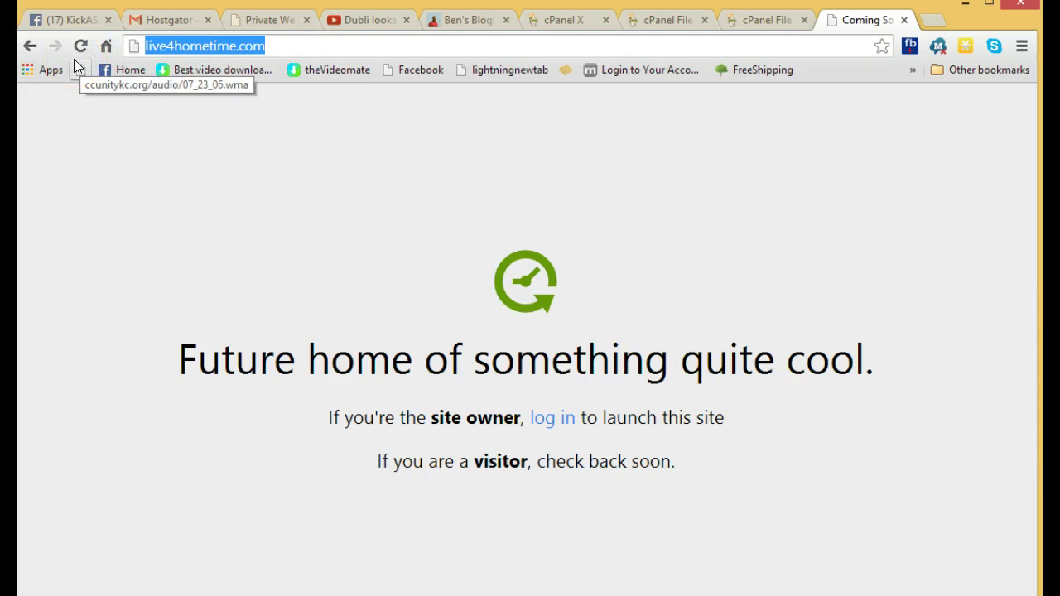
{"action": "type", "text": "njo"}
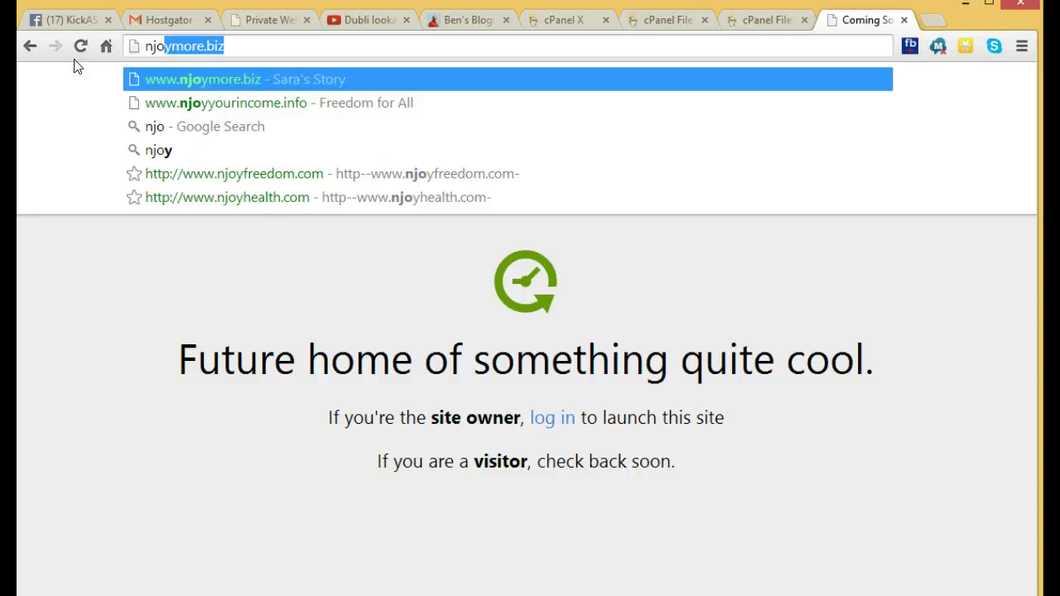
{"action": "type", "text": "ymore"}
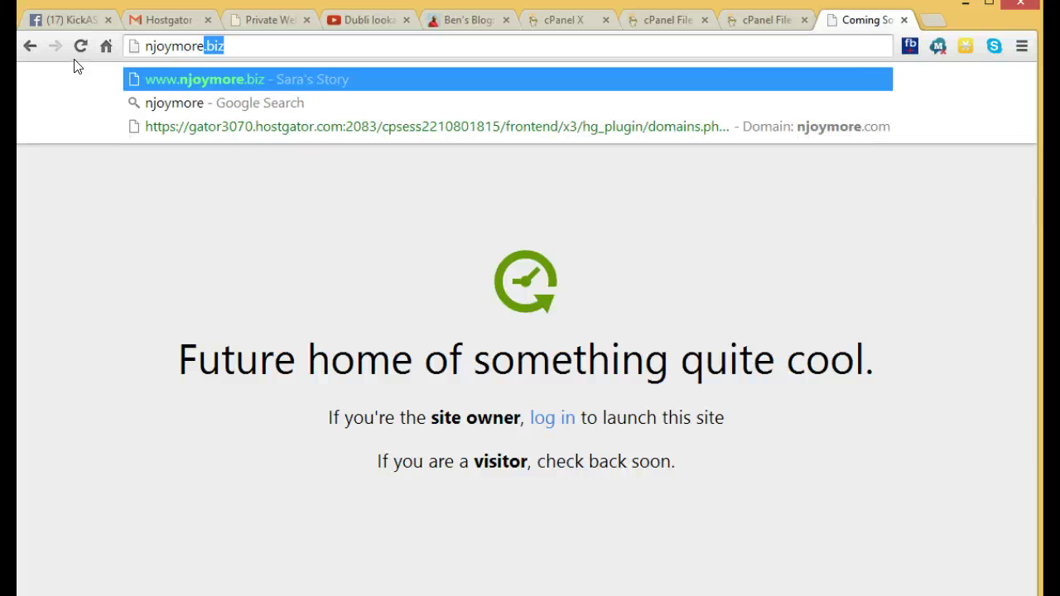
{"action": "type", "text": ".biz"}
{"action": "key", "text": "Return"}
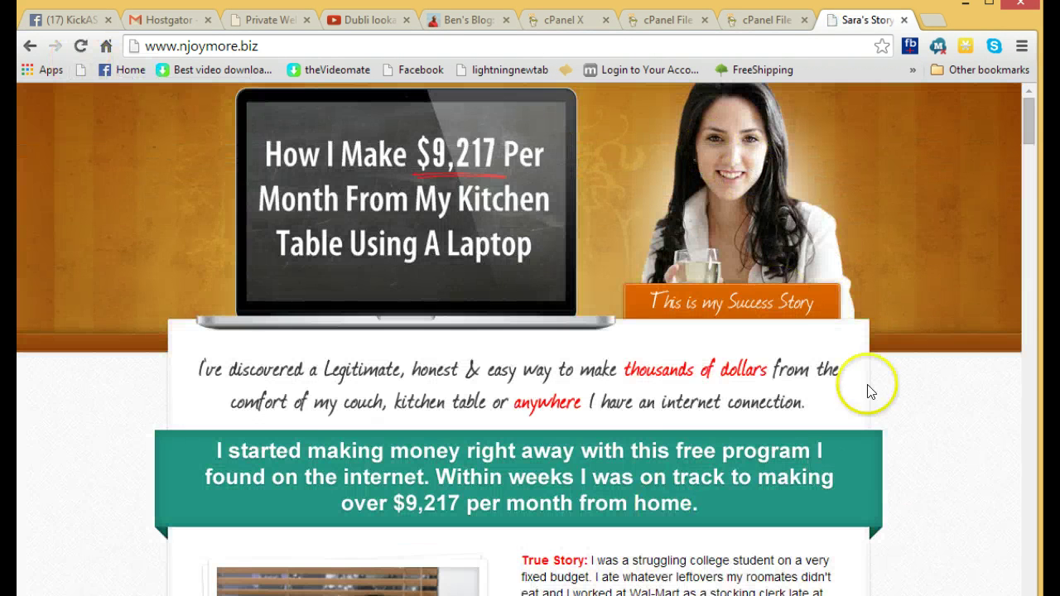
Scroll through the live Sara's Story page and back up to the top
{"action": "left_click_drag", "start_coordinate": [1024, 140], "coordinate": [1017, 226]}
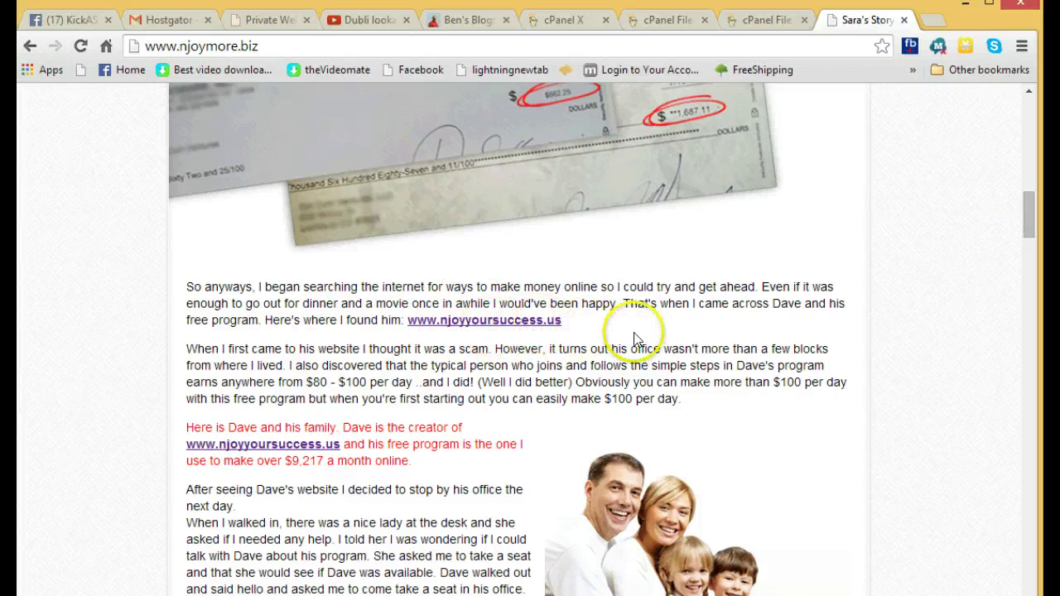
{"action": "scroll", "coordinate": [627, 335], "scroll_direction": "down", "scroll_amount": 1}
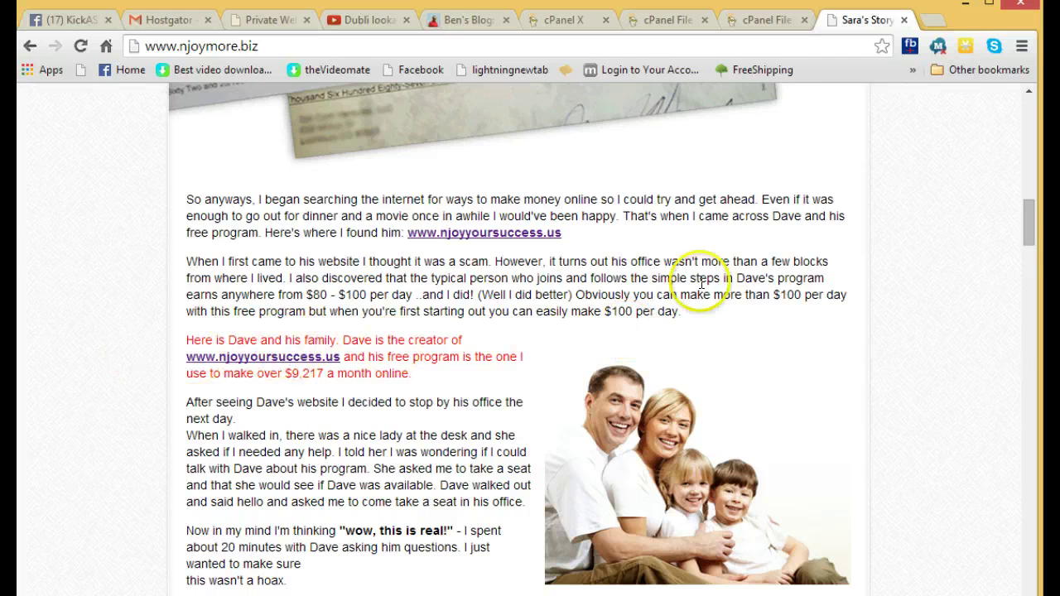
{"action": "scroll", "coordinate": [857, 257], "scroll_direction": "down", "scroll_amount": 4}
{"action": "scroll", "coordinate": [660, 286], "scroll_direction": "down", "scroll_amount": 4}
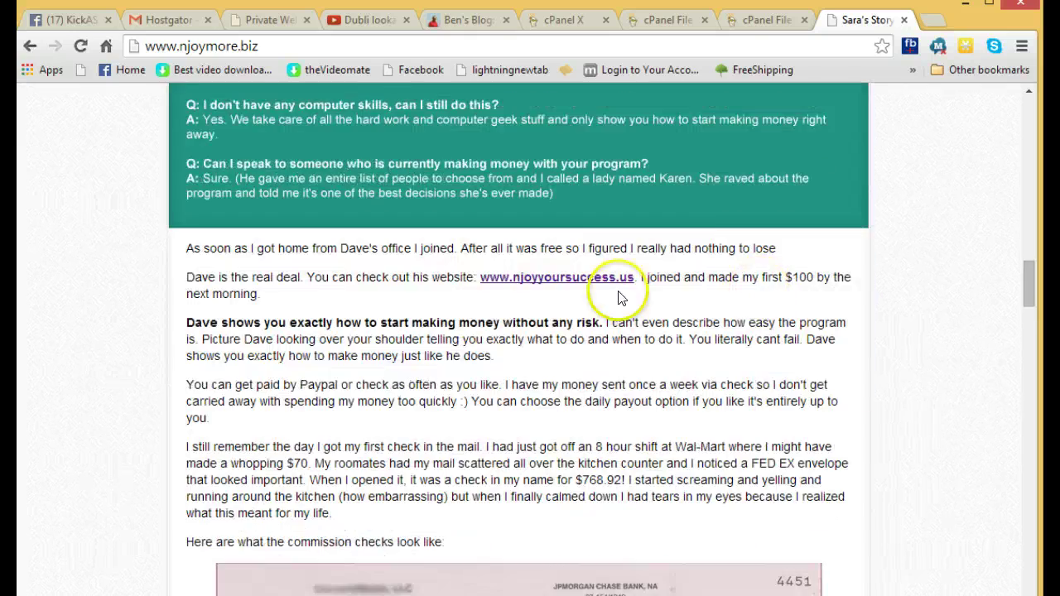
{"action": "scroll", "coordinate": [740, 218], "scroll_direction": "down", "scroll_amount": 7}
{"action": "scroll", "coordinate": [563, 303], "scroll_direction": "down", "scroll_amount": 15}
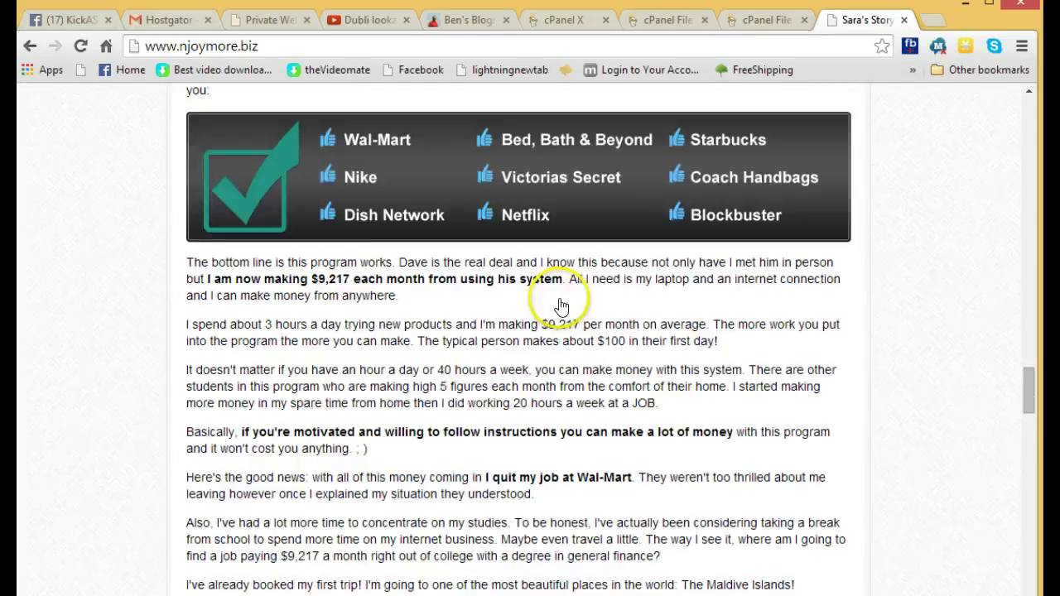
{"action": "scroll", "coordinate": [553, 306], "scroll_direction": "up", "scroll_amount": 5}
{"action": "scroll", "coordinate": [553, 306], "scroll_direction": "down", "scroll_amount": 2}
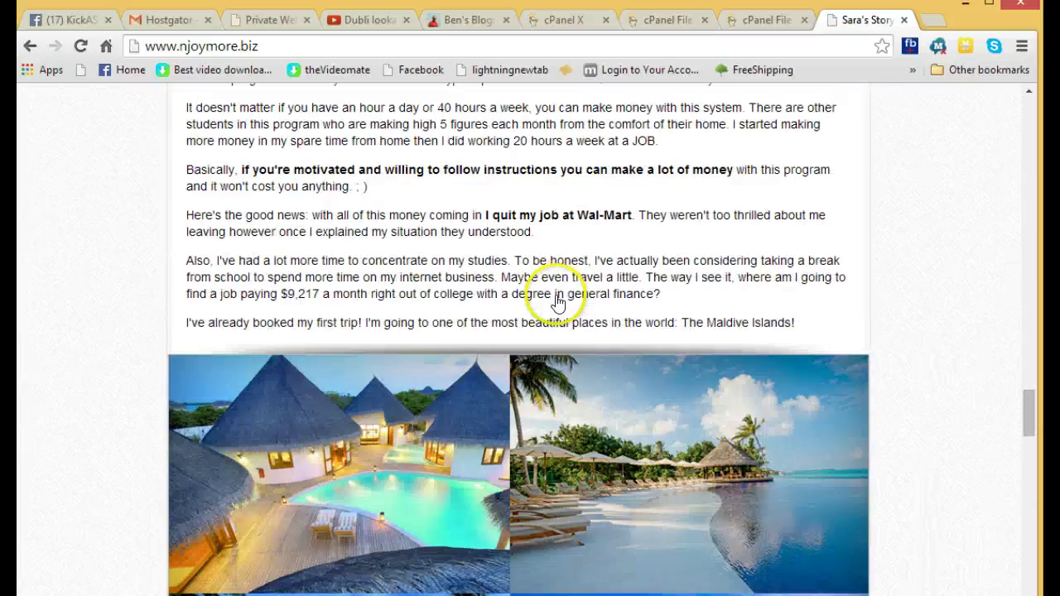
{"action": "scroll", "coordinate": [553, 306], "scroll_direction": "up", "scroll_amount": 12}
{"action": "scroll", "coordinate": [553, 307], "scroll_direction": "up", "scroll_amount": 20}
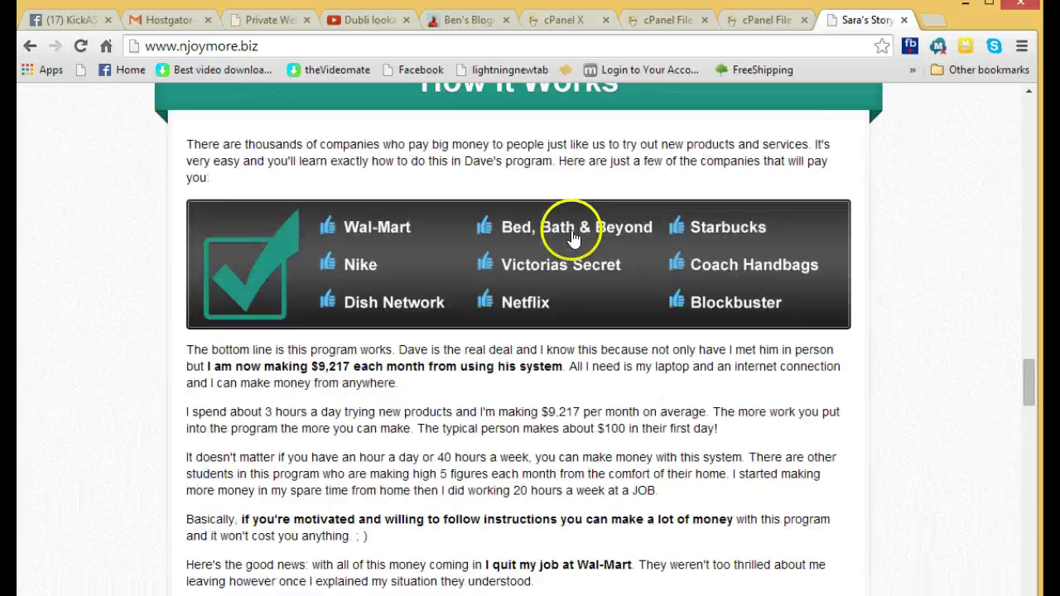
{"action": "scroll", "coordinate": [571, 232], "scroll_direction": "up", "scroll_amount": 15}
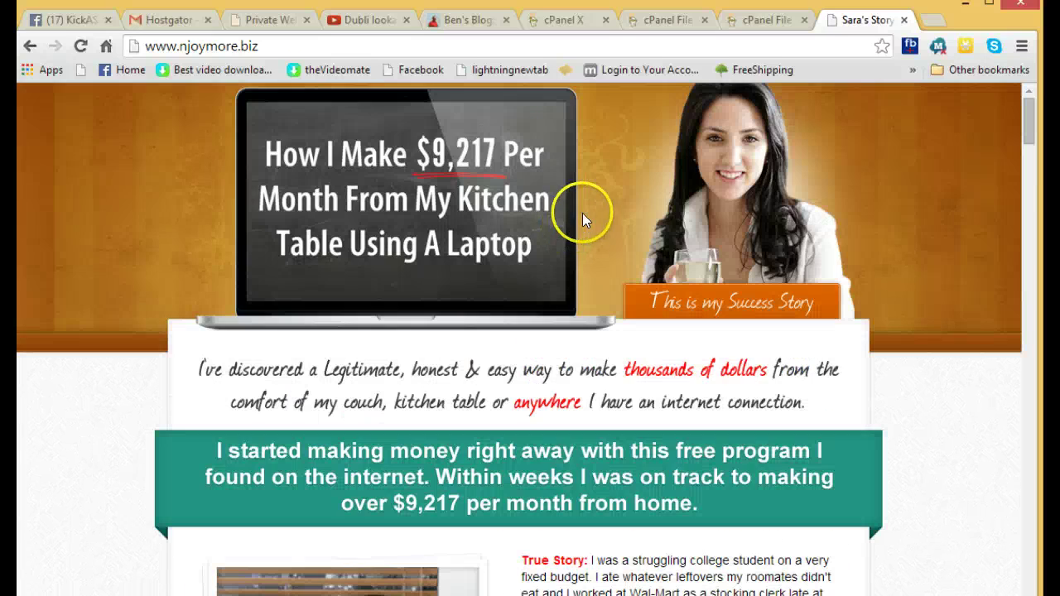